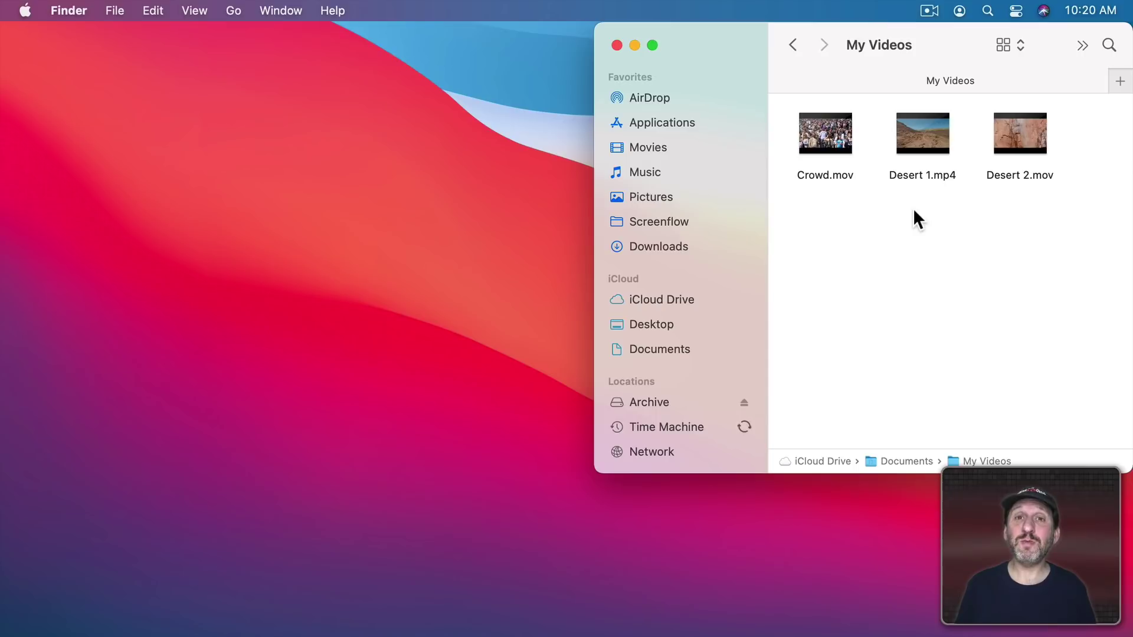
- Open Desert 1.mp4 in QuickTime Player, shrink its window and move it to the upper left
double_click(912, 143)
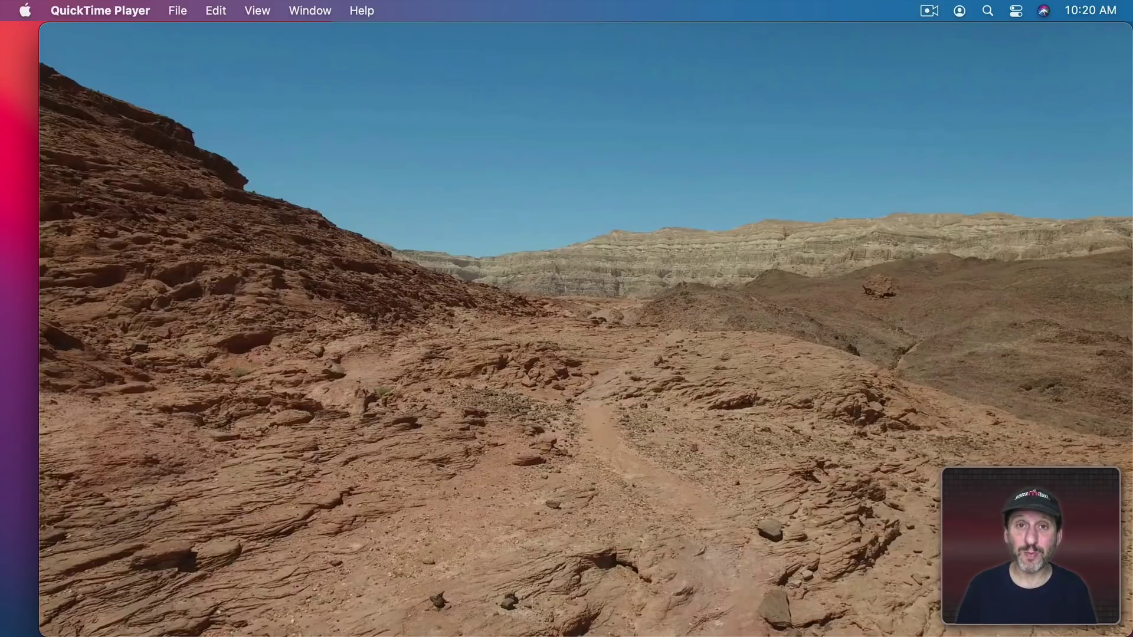
mouse_move(564, 121)
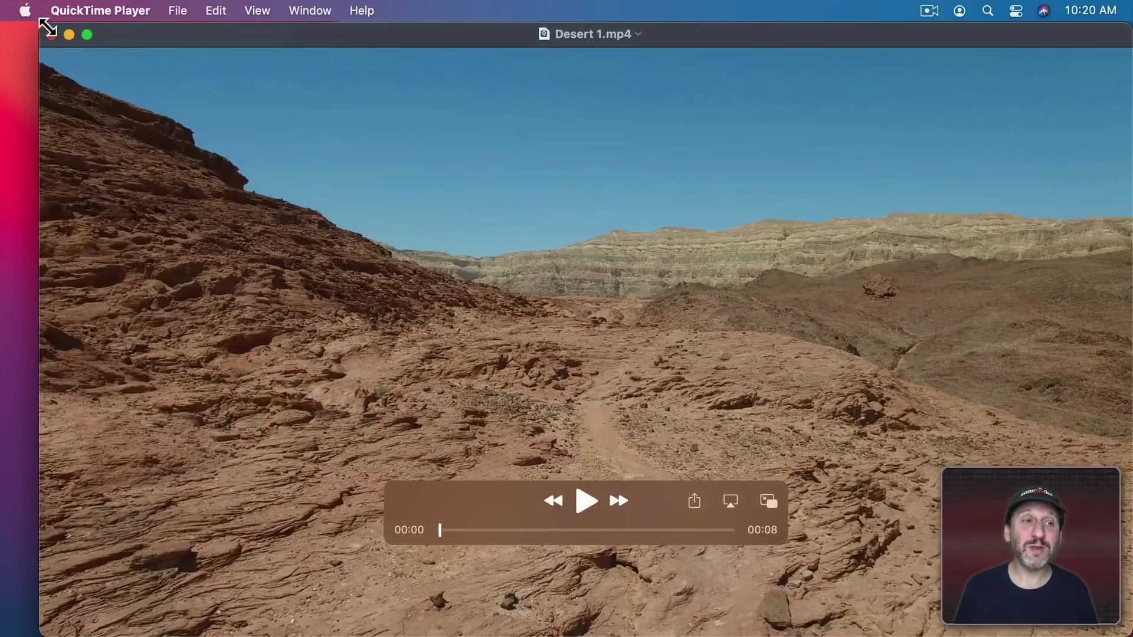
drag(39, 23, 501, 168)
mouse_move(726, 289)
mouse_down()
mouse_move(356, 218)
mouse_move(249, 101)
mouse_up()
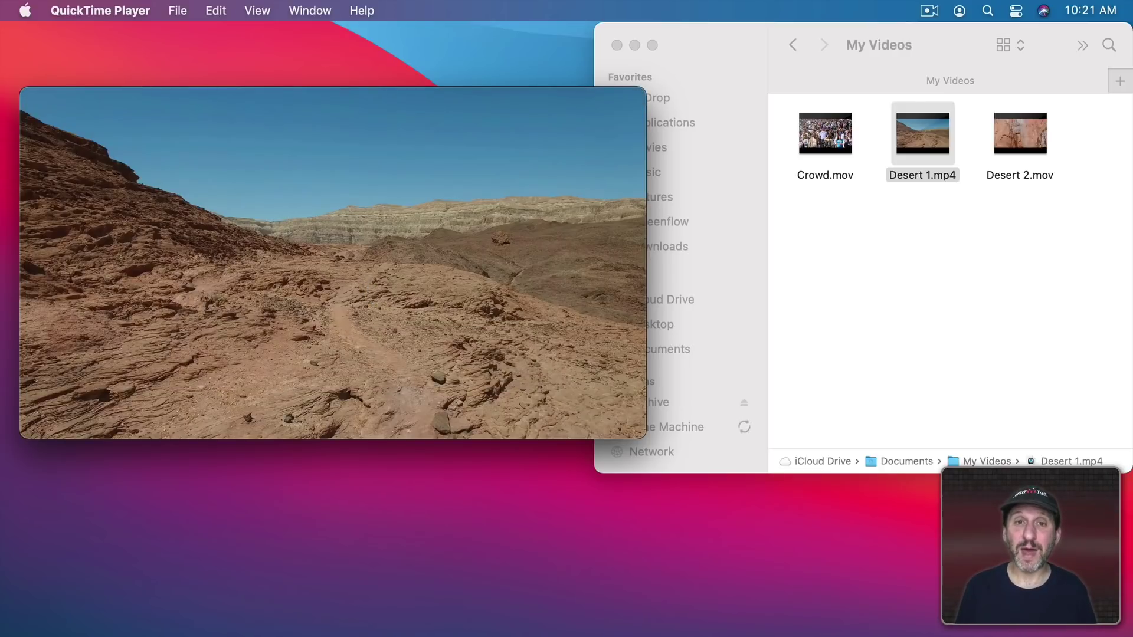
mouse_move(355, 298)
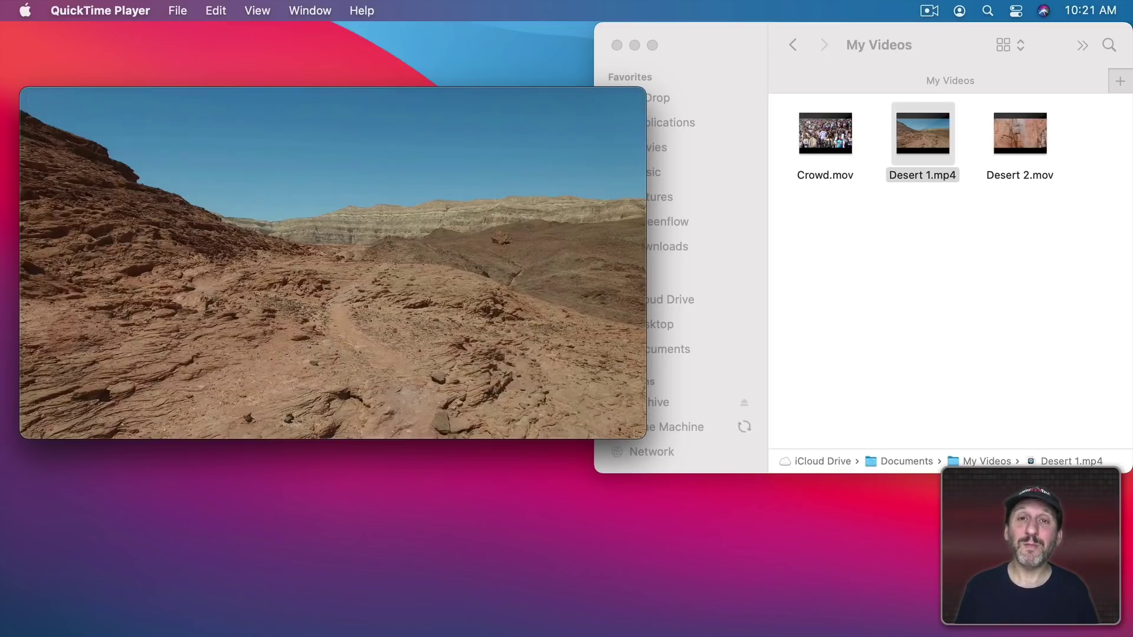
- Append Desert 2.mov after Desert 1.mp4 using Edit > Add Clip to End
click(221, 10)
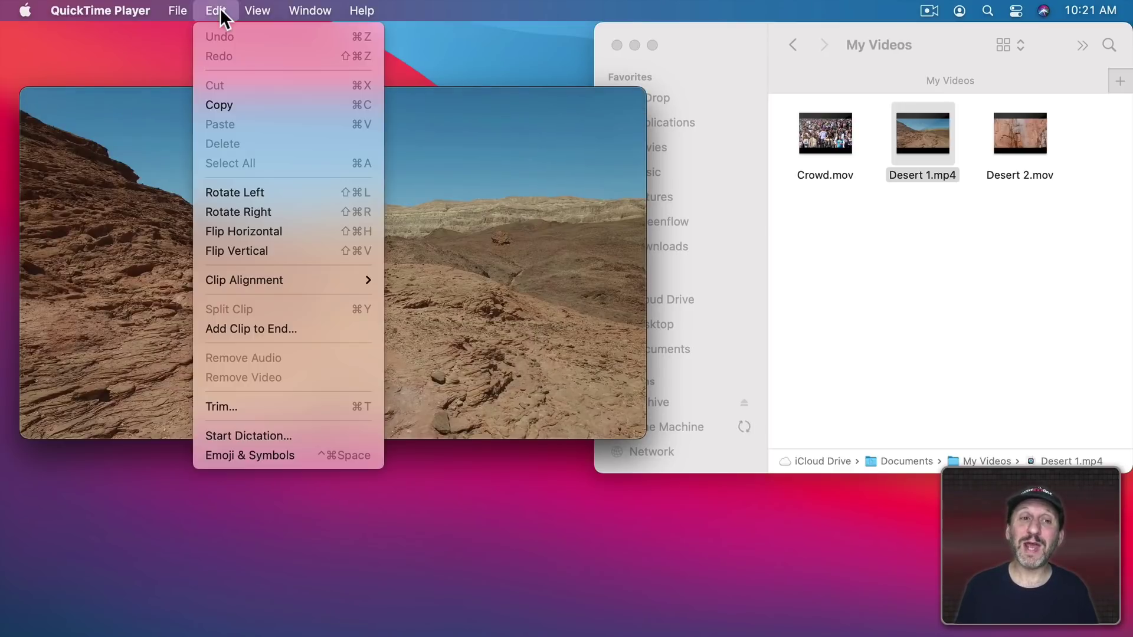
click(282, 328)
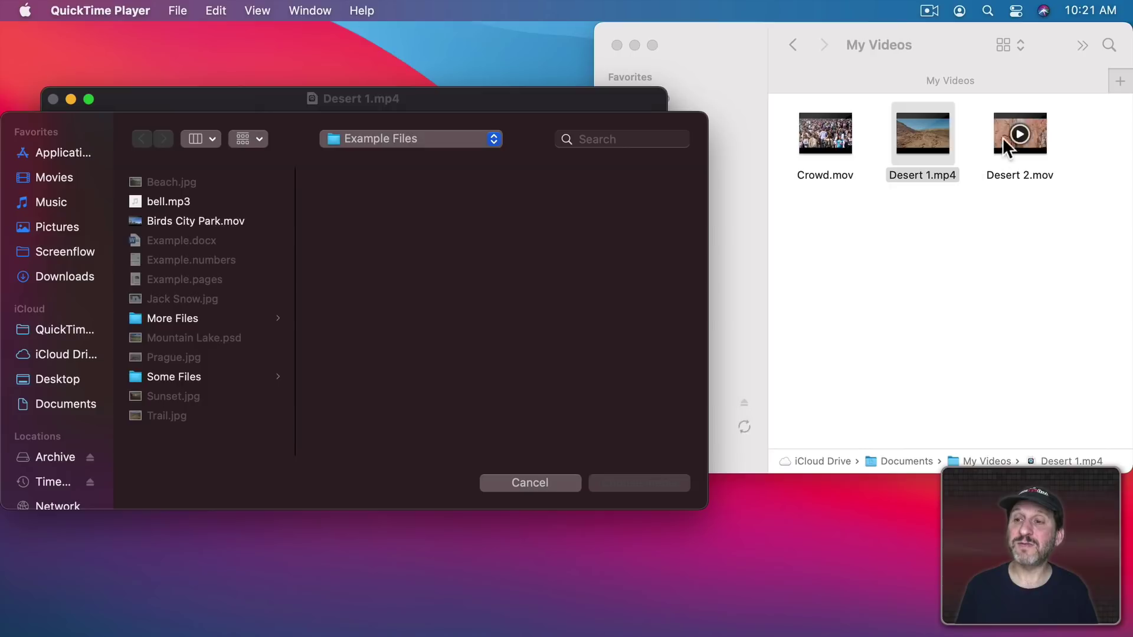
mouse_move(1032, 137)
mouse_down()
mouse_move(423, 274)
mouse_move(406, 277)
mouse_move(400, 260)
mouse_up()
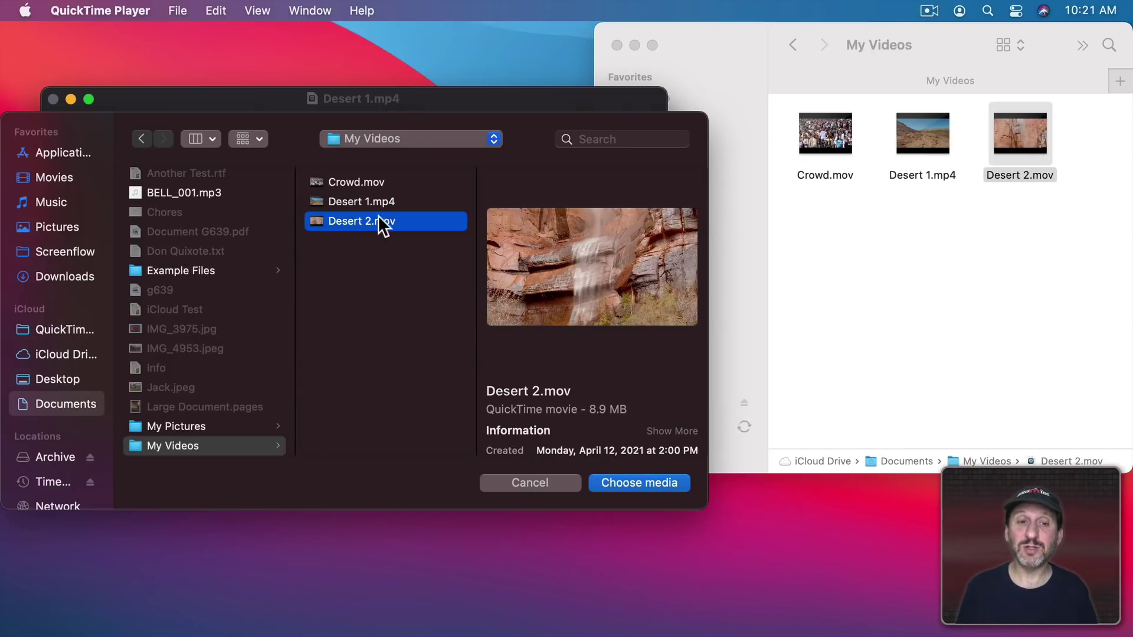
click(628, 483)
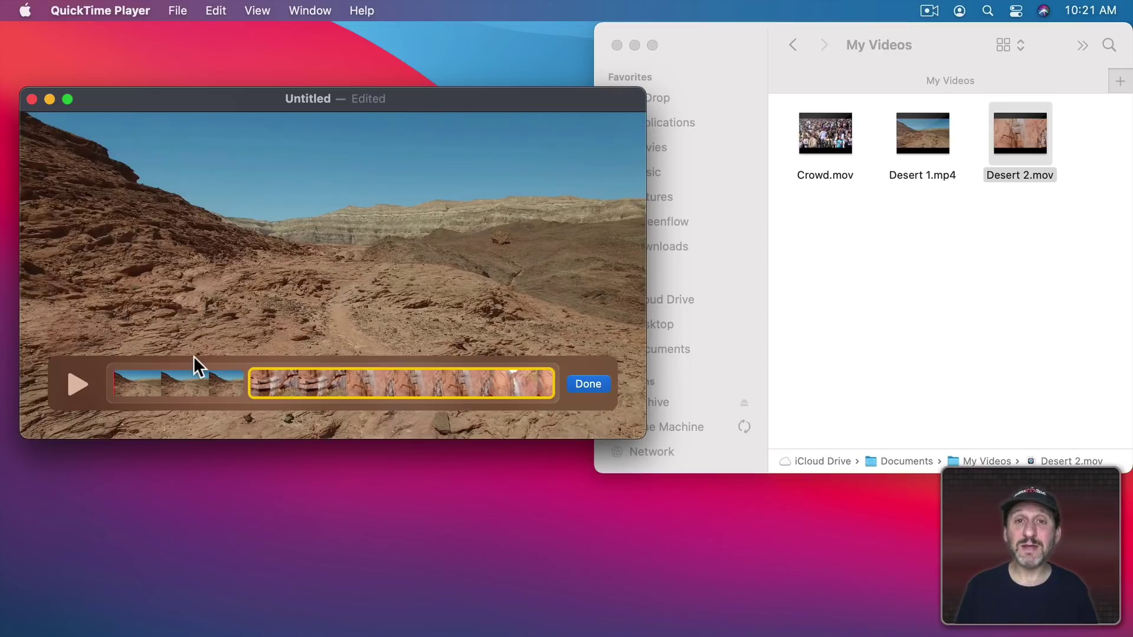
- Review both desert clips in the timeline, scrub through the first, and click Done
click(151, 384)
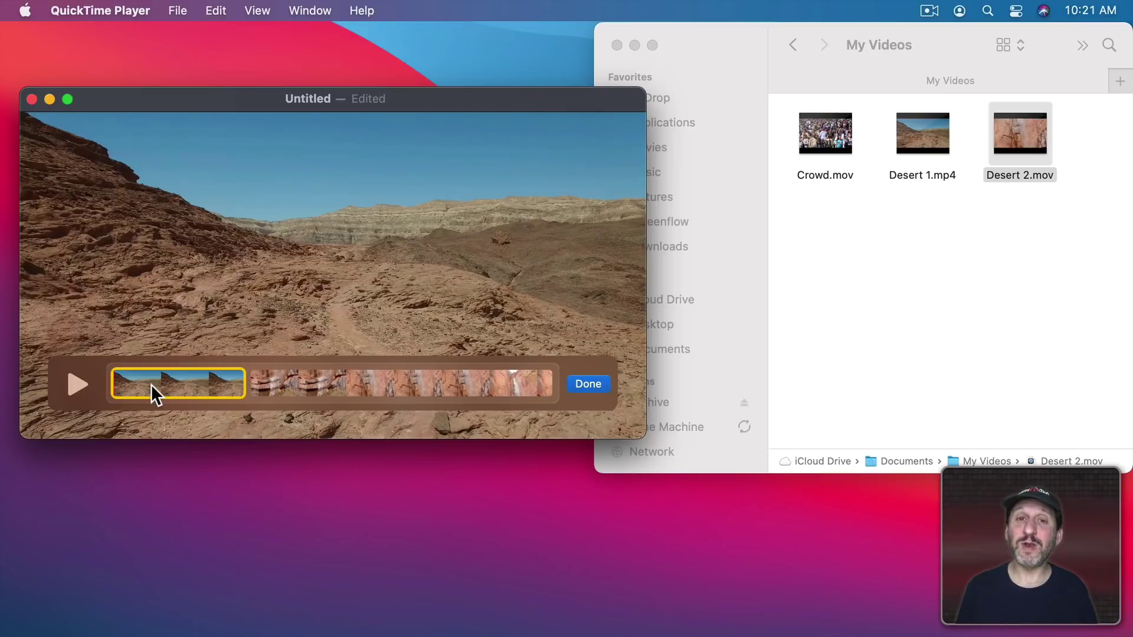
click(382, 375)
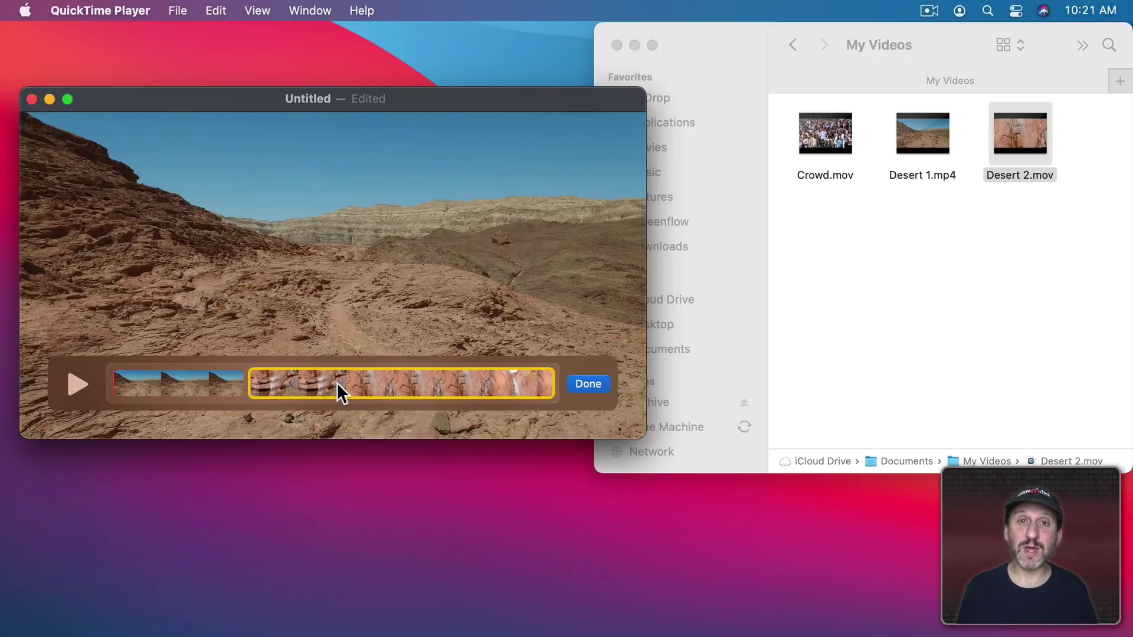
mouse_move(122, 388)
mouse_down()
mouse_move(114, 384)
mouse_move(329, 387)
mouse_up()
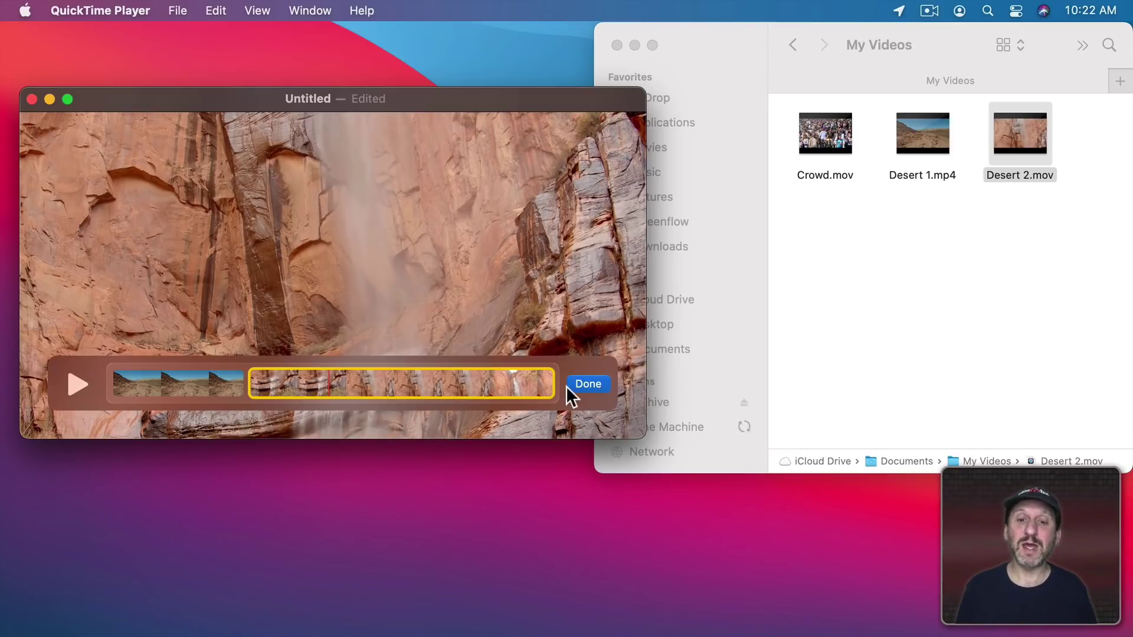
click(588, 385)
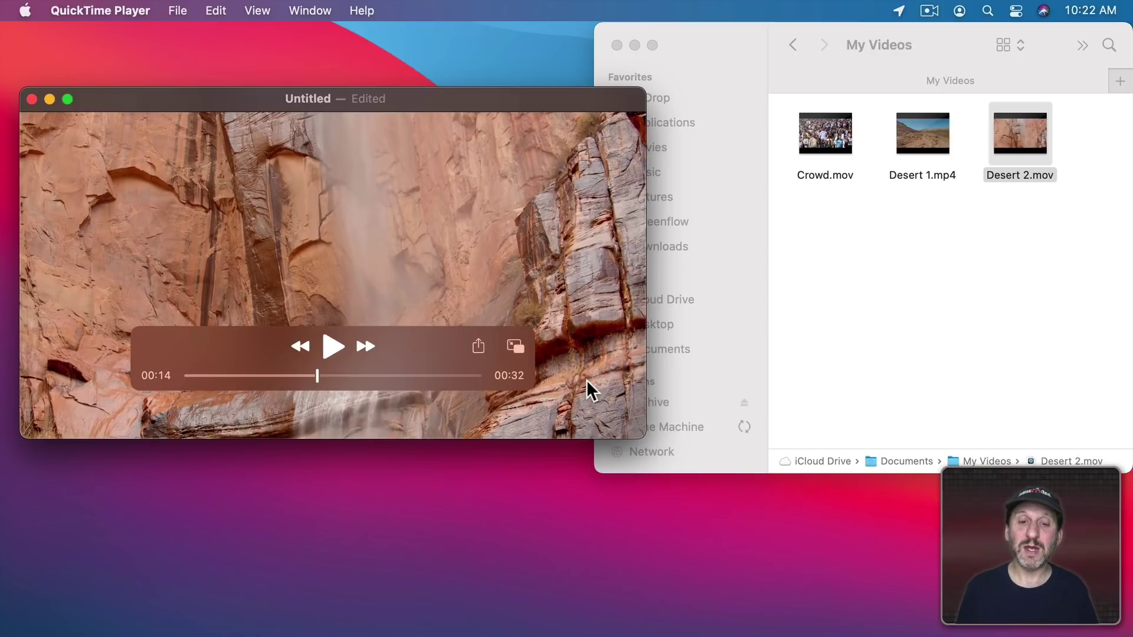
- Export the movie at 1080p as Combined.mov in Smaller File Size (HEVC) format
click(177, 11)
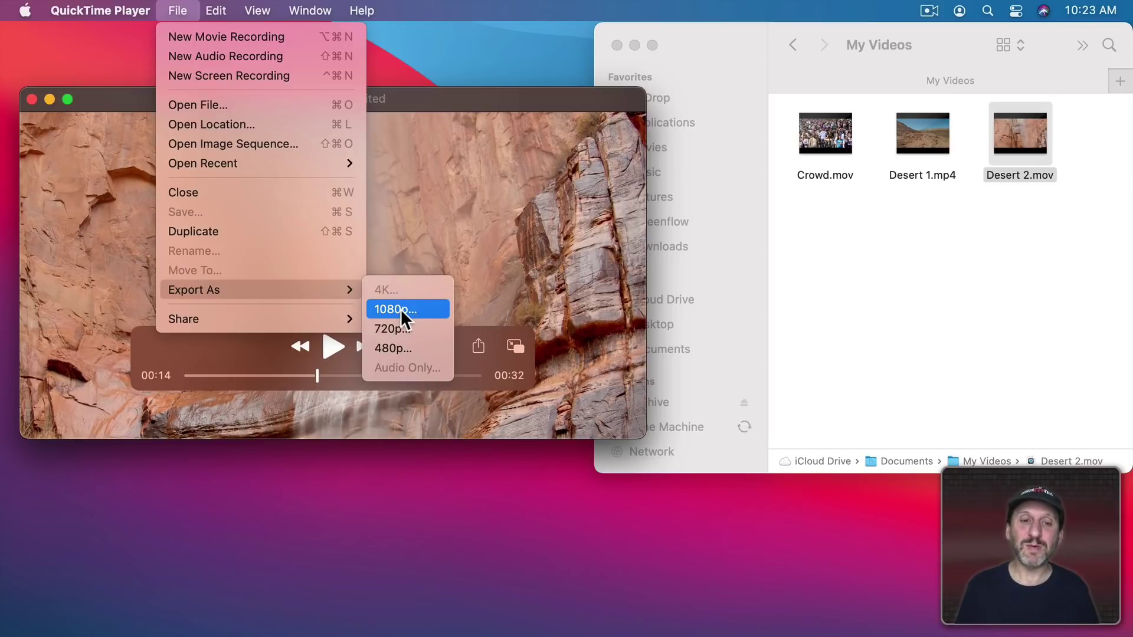
click(401, 309)
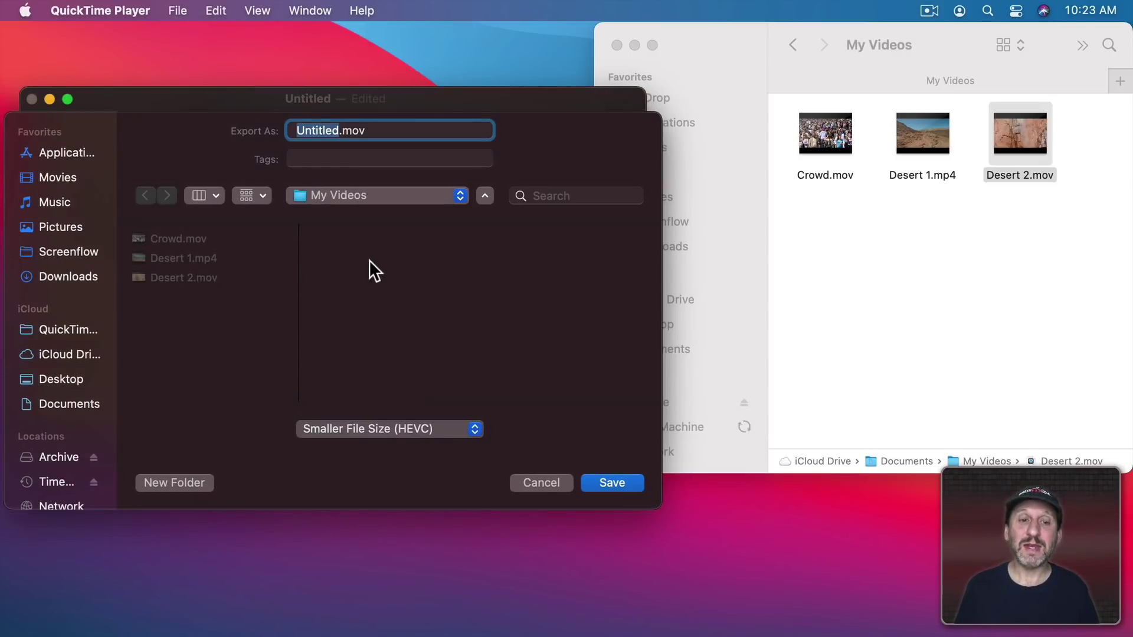
text(Combined)
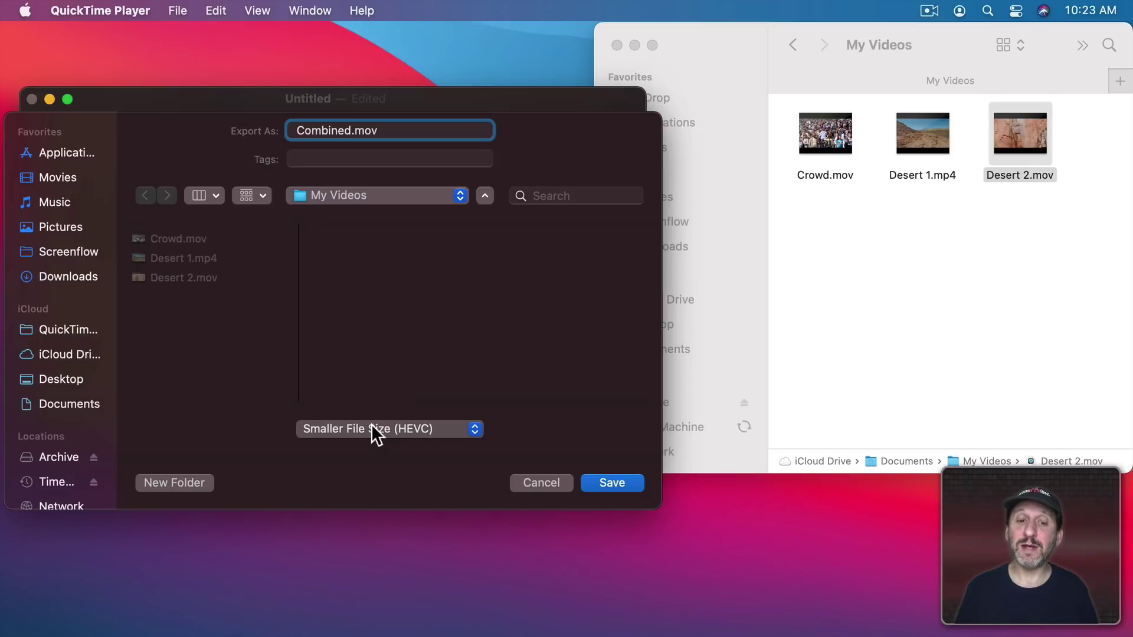
click(372, 428)
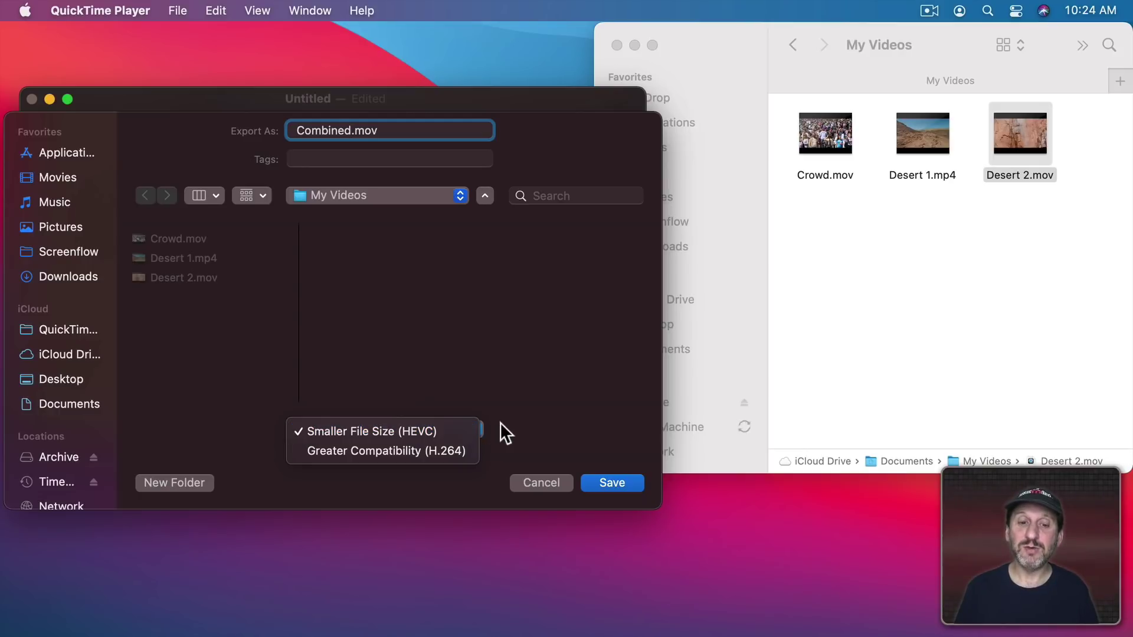
click(519, 423)
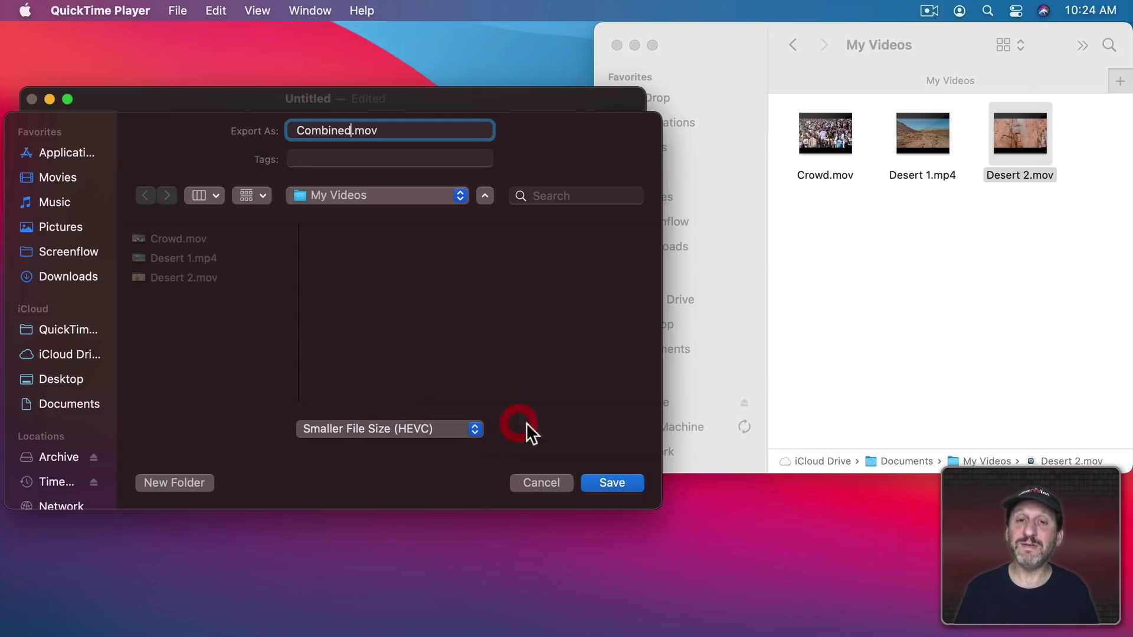
click(613, 483)
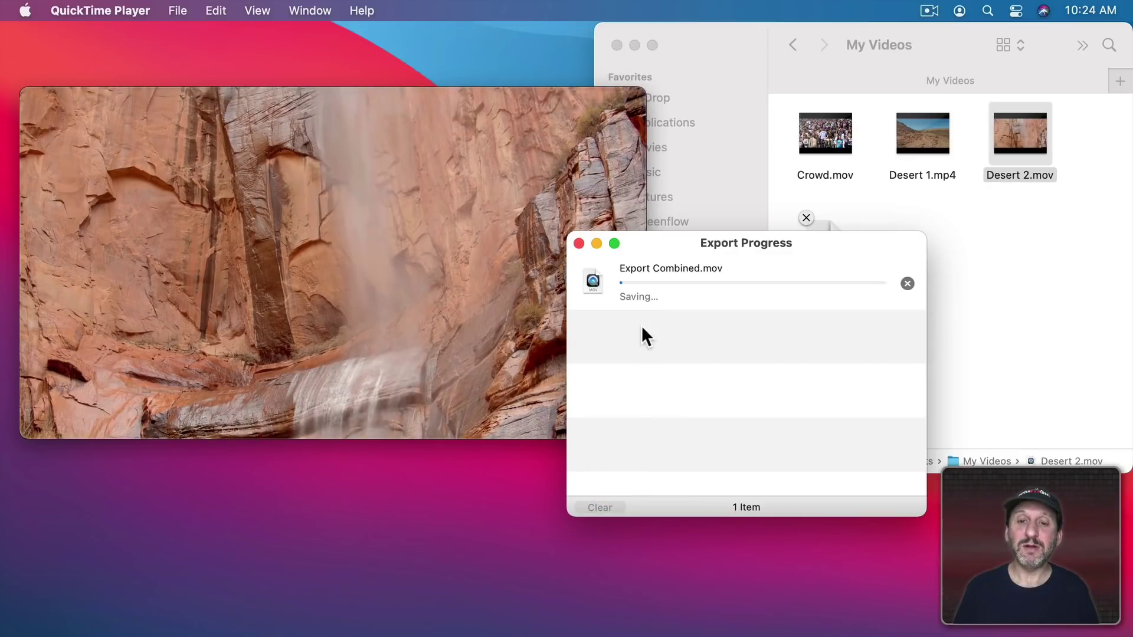
- Check the exported 1.6 MB Combined.mov in the My Videos folder
click(681, 290)
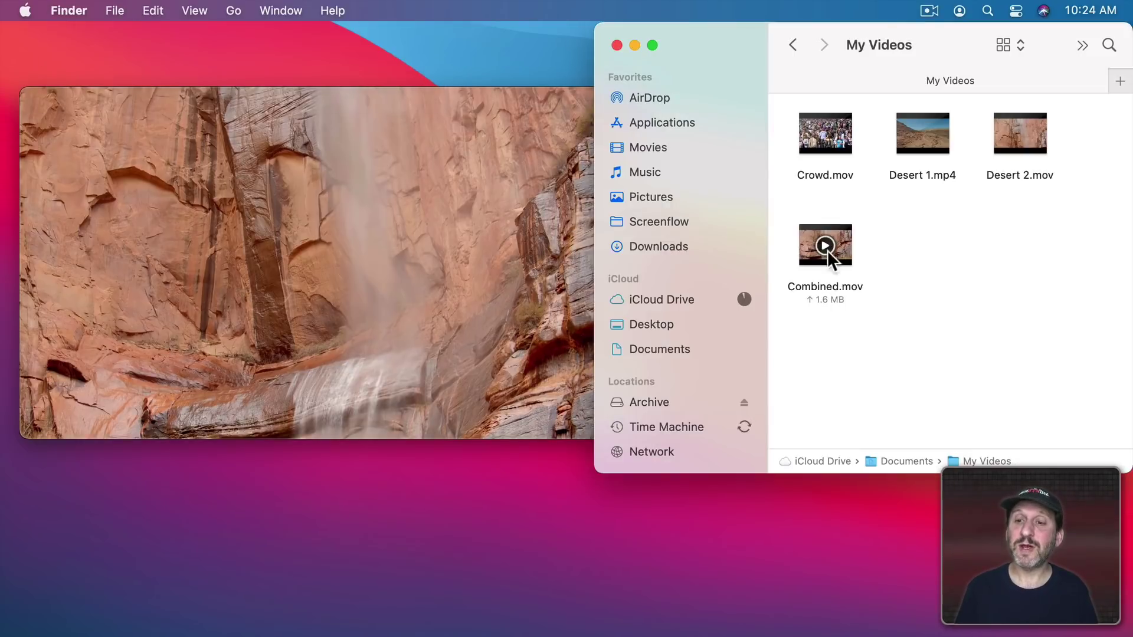
- Close the Untitled combined movie and delete it without saving
click(333, 187)
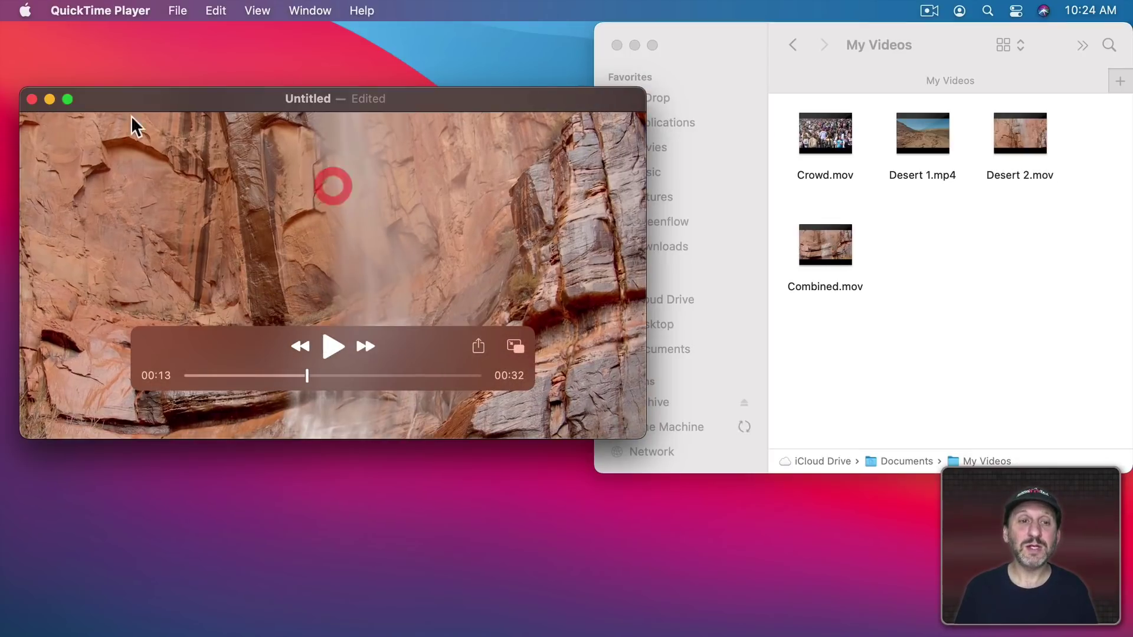
click(31, 99)
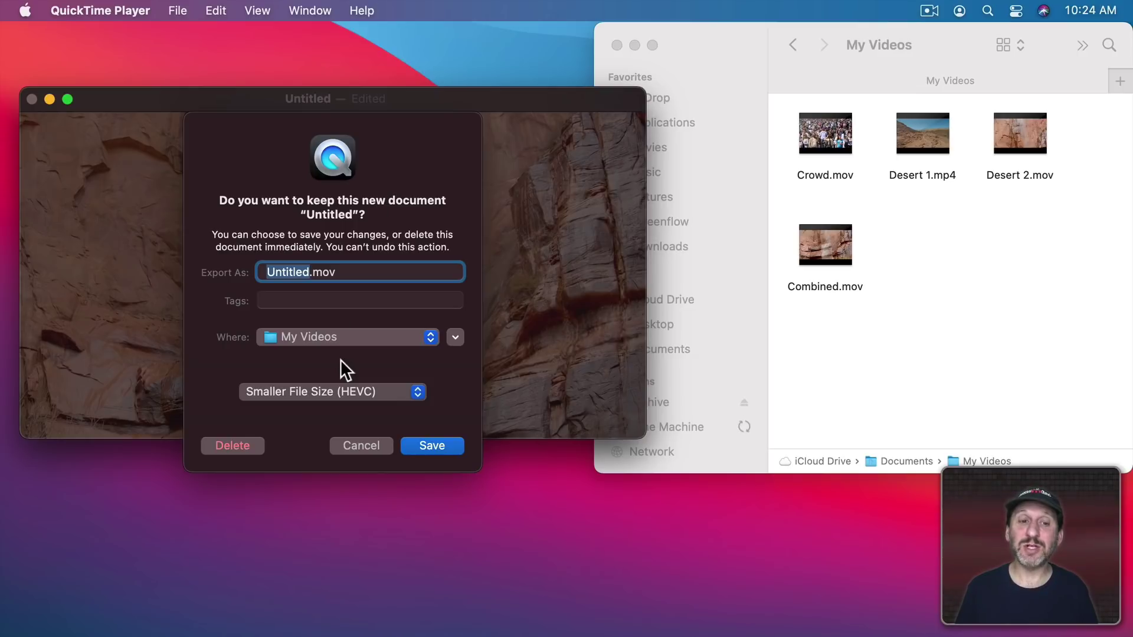
click(328, 389)
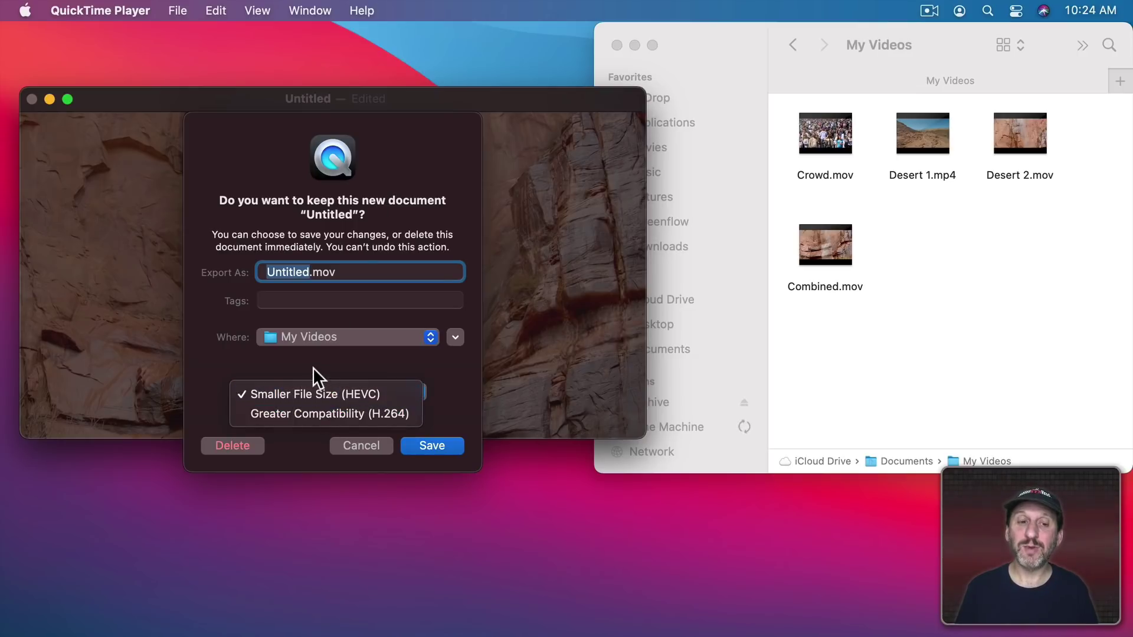
click(334, 378)
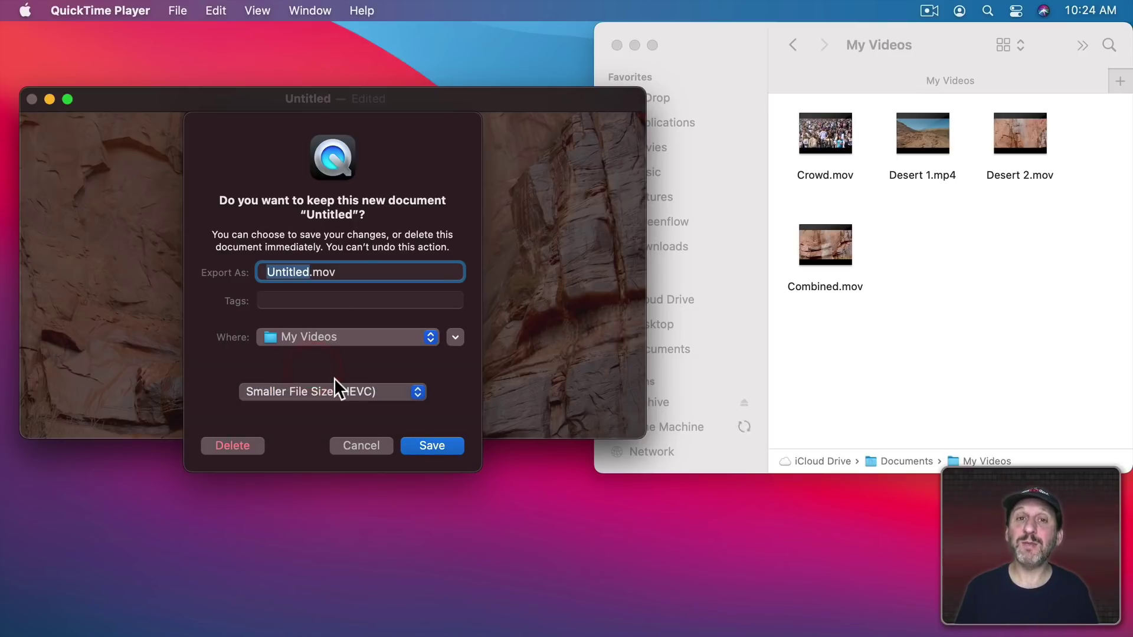
click(240, 444)
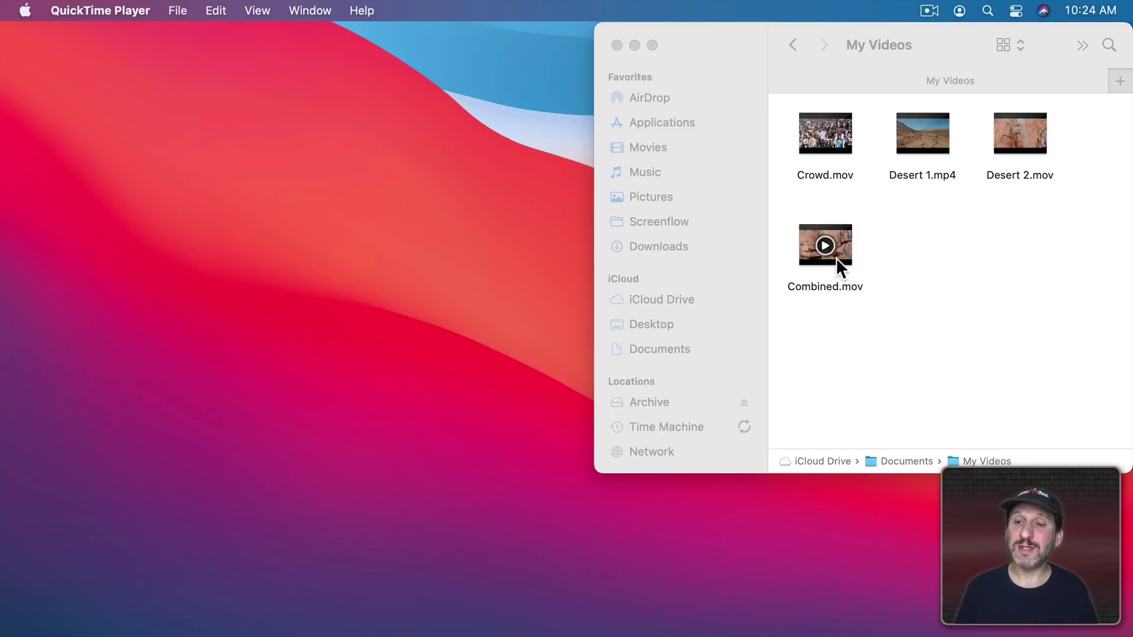
double_click(841, 251)
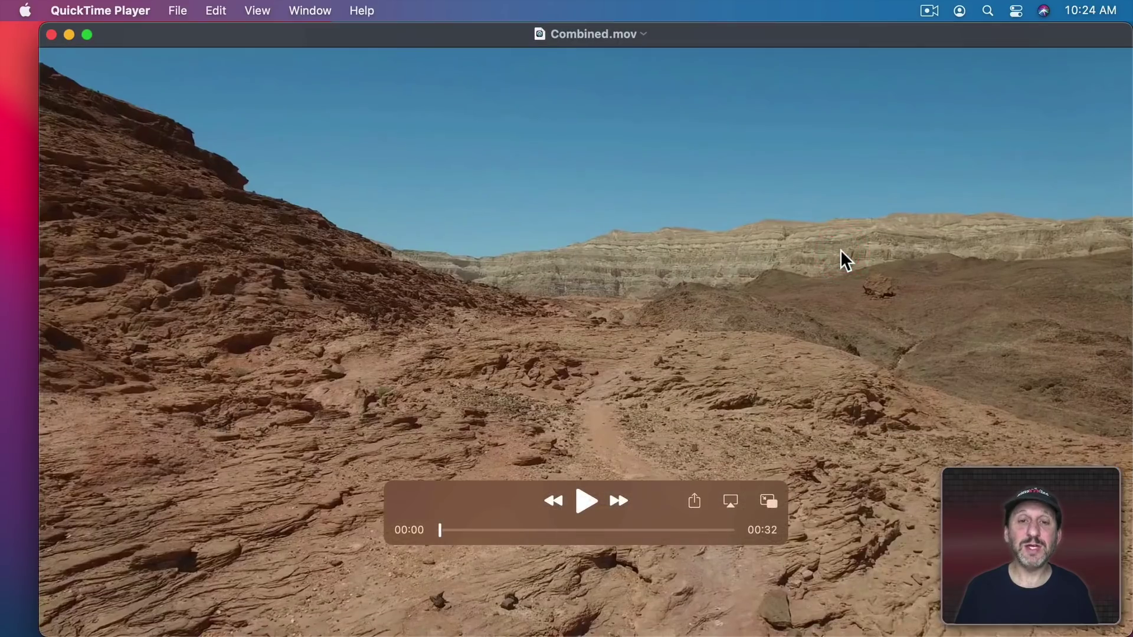
mouse_move(439, 530)
mouse_down()
mouse_move(574, 530)
mouse_move(488, 532)
mouse_up()
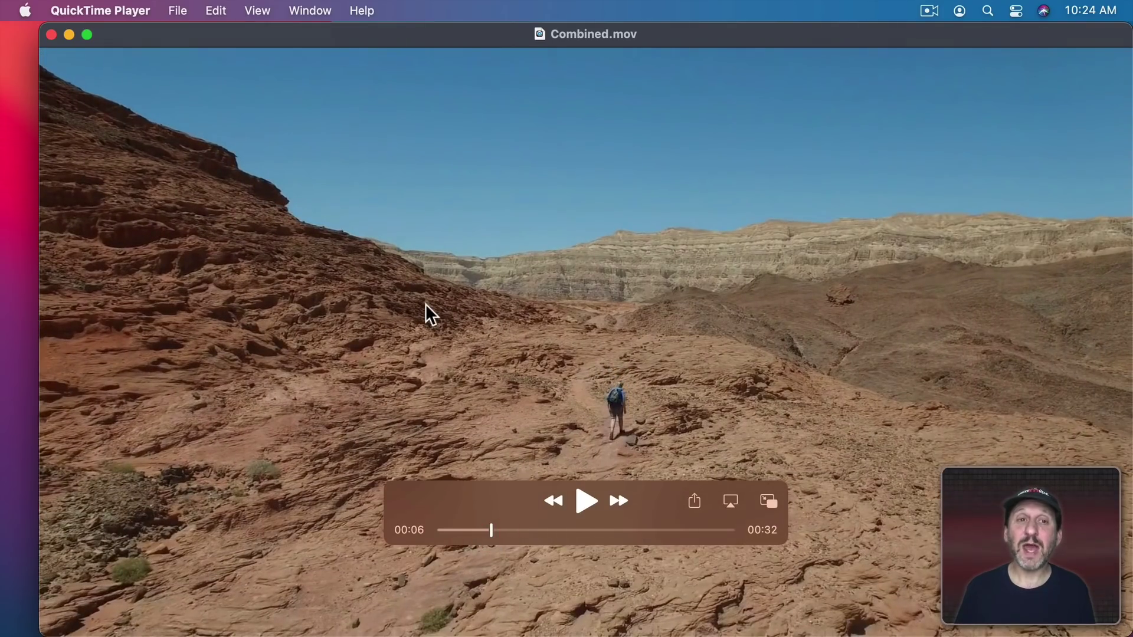
key(super+t)
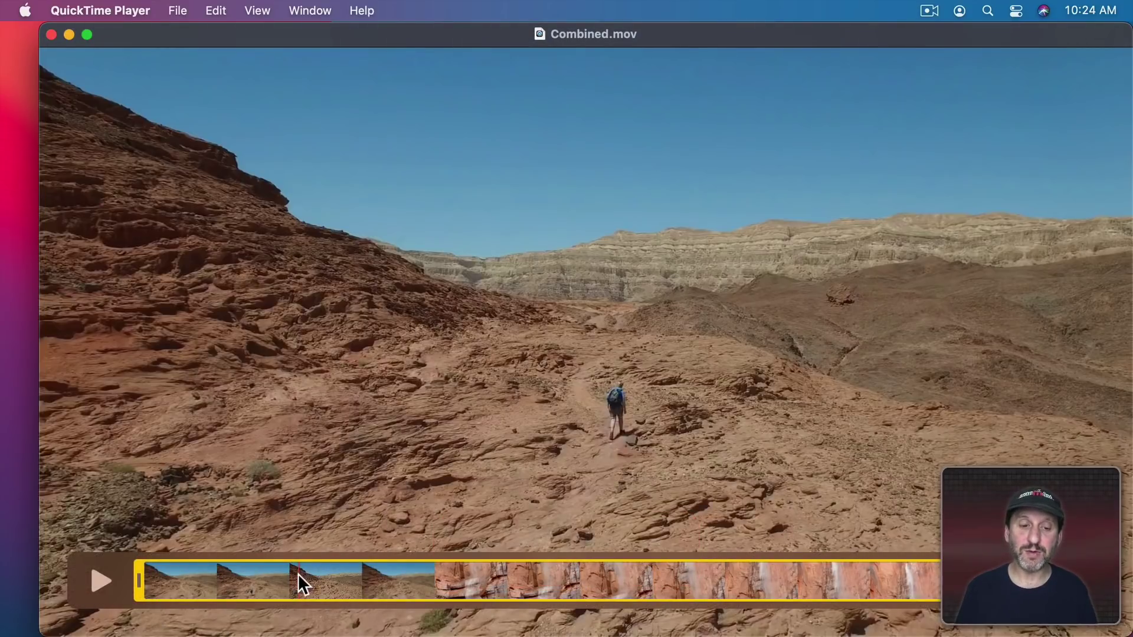
drag(299, 576, 432, 580)
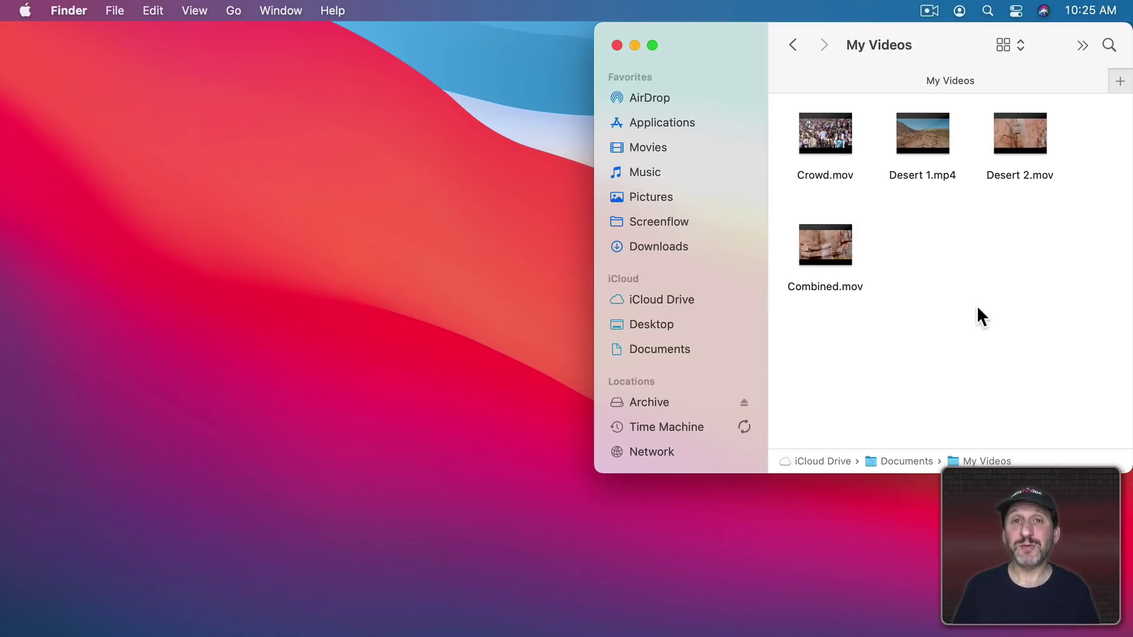
- Open Desert 1.mp4 in a smaller top-left window and drop Desert 2.mov onto it
double_click(934, 125)
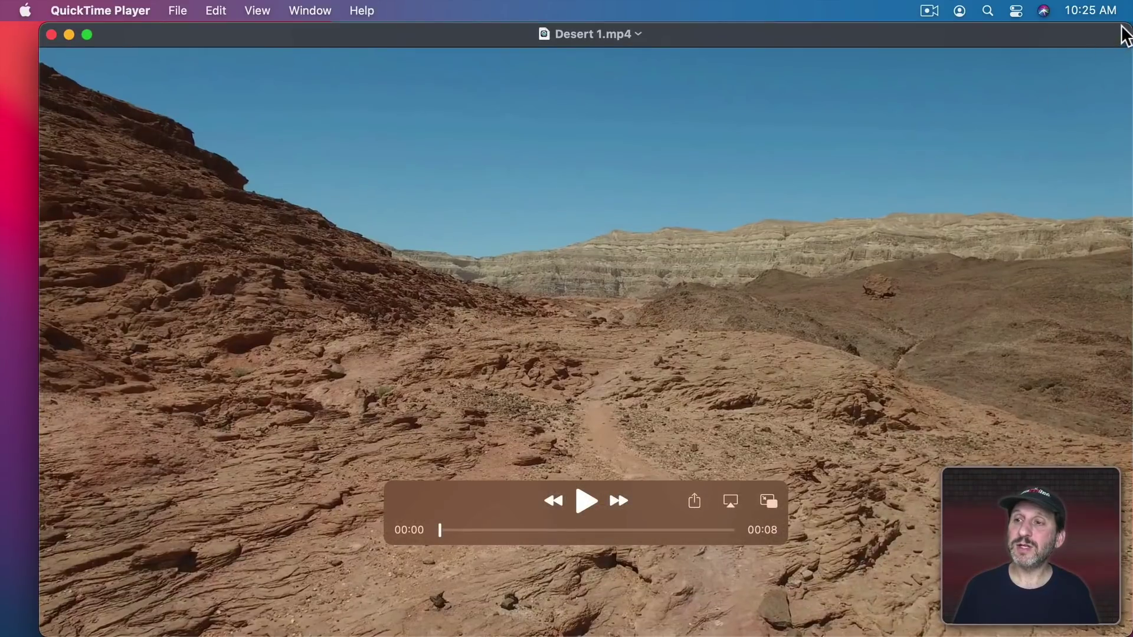
drag(1129, 25, 631, 162)
drag(426, 312, 406, 50)
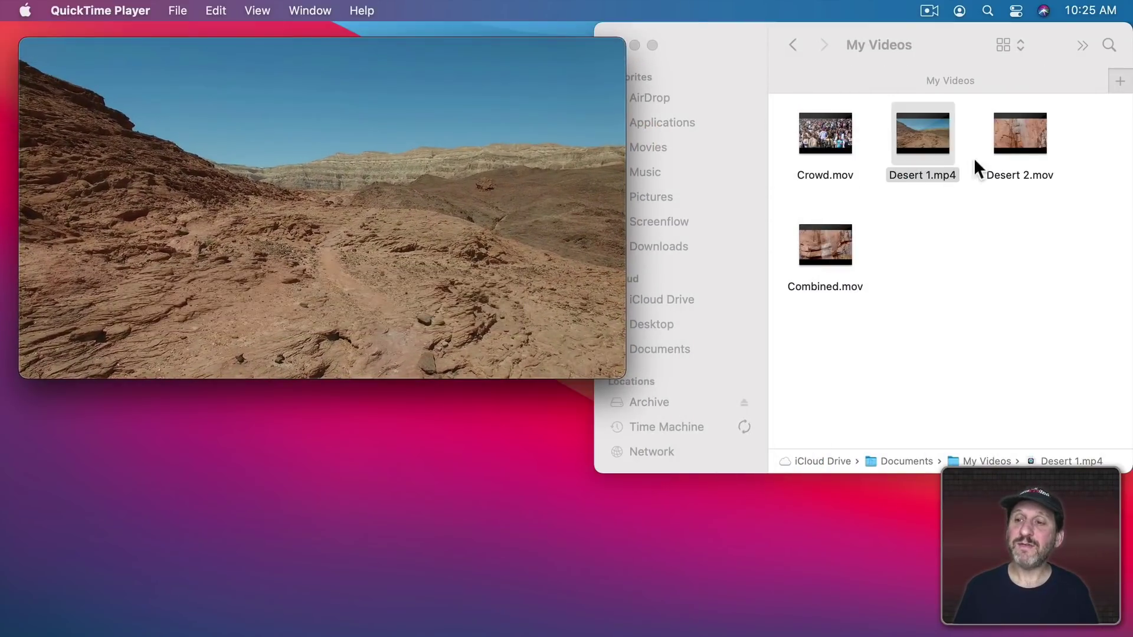
mouse_move(1038, 138)
mouse_down()
mouse_move(463, 207)
mouse_move(447, 299)
mouse_move(197, 331)
mouse_move(353, 327)
mouse_move(105, 333)
mouse_move(201, 321)
mouse_move(527, 323)
mouse_move(122, 334)
mouse_move(497, 331)
mouse_move(483, 327)
mouse_up()
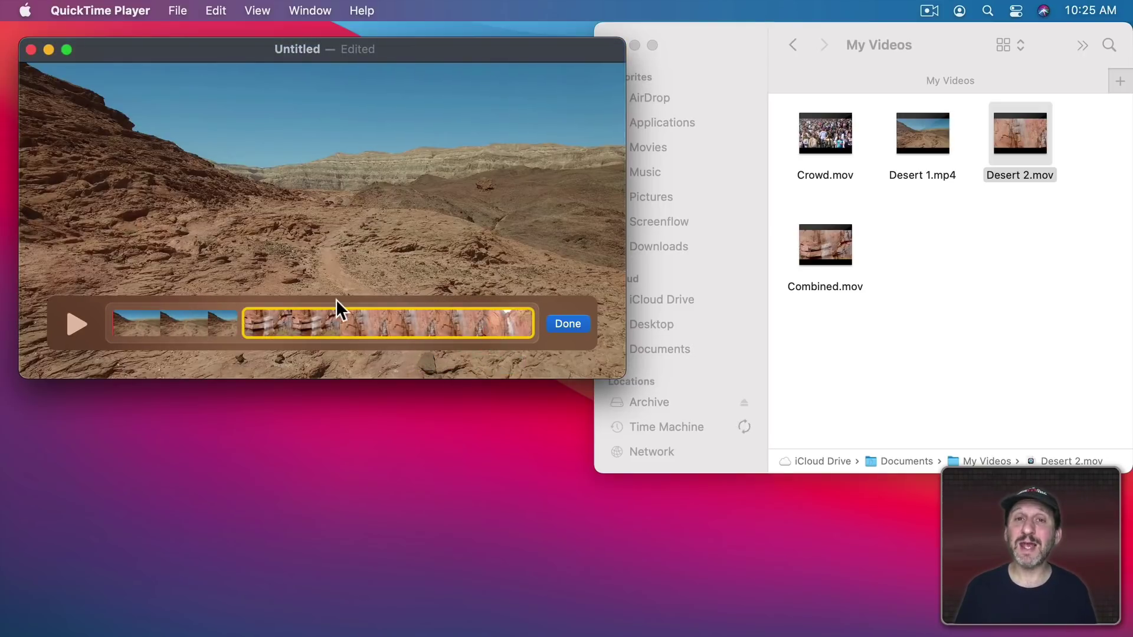
- Check the Export As resolutions without exporting, then add Crowd.mov and try moving it earlier
click(178, 10)
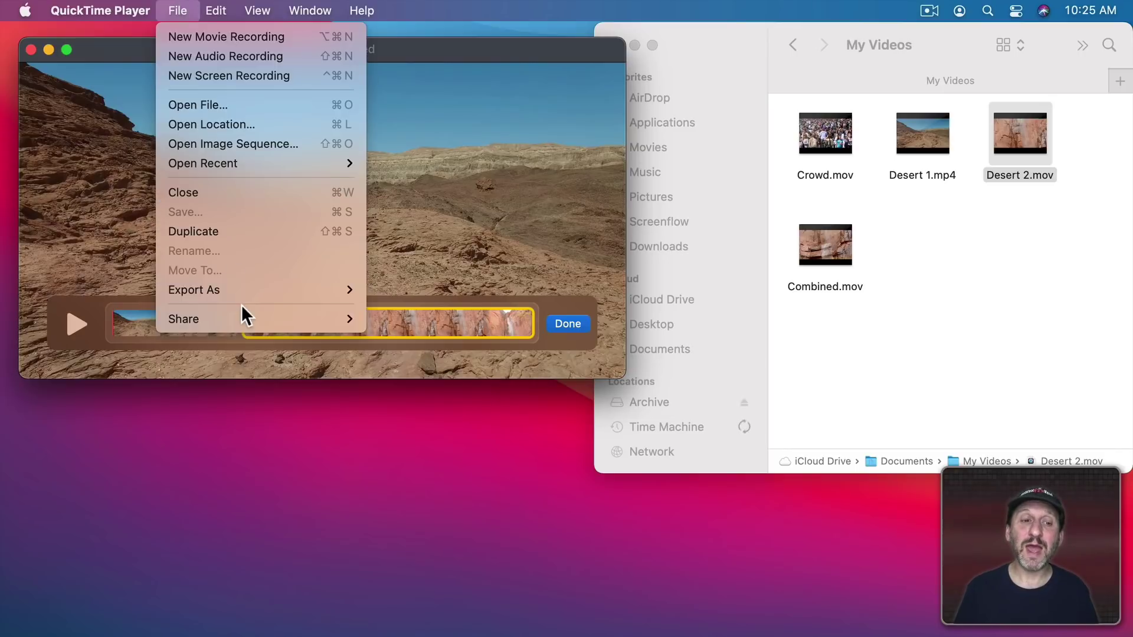
mouse_move(300, 288)
click(463, 226)
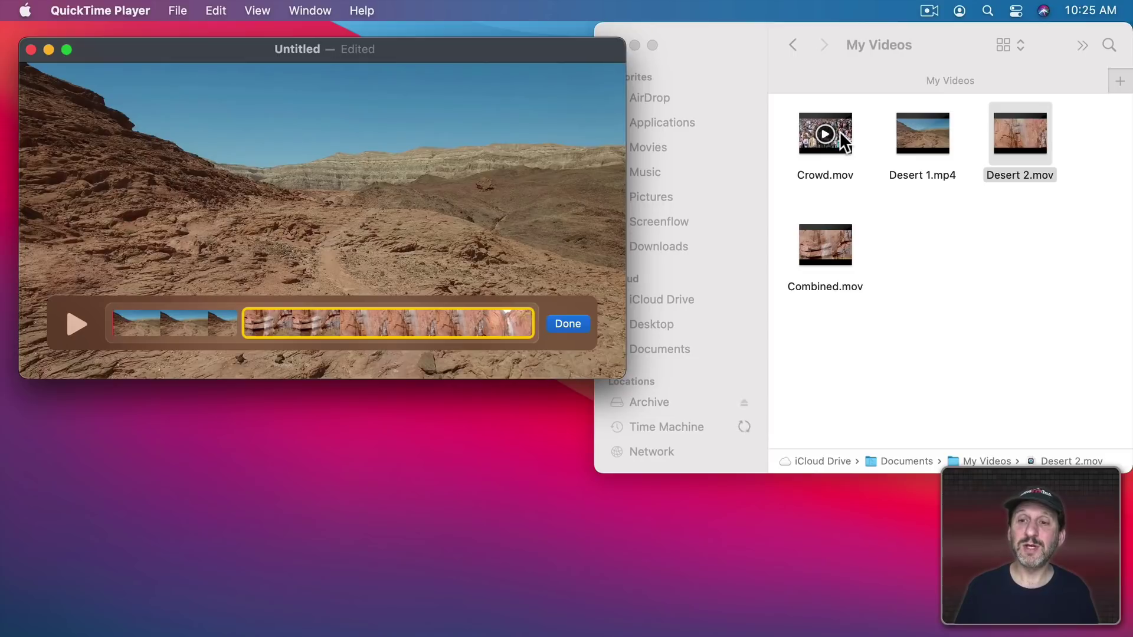
mouse_move(840, 131)
mouse_down()
mouse_move(484, 252)
mouse_move(487, 324)
mouse_move(119, 321)
mouse_move(528, 319)
mouse_move(506, 319)
mouse_up()
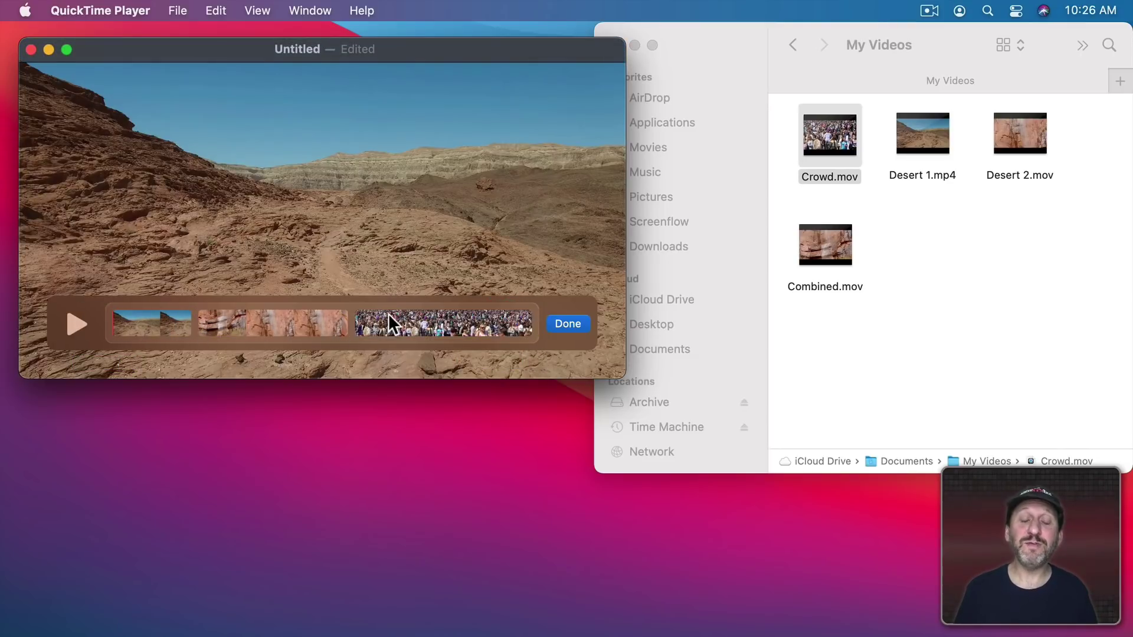
mouse_move(443, 321)
mouse_down()
mouse_move(291, 312)
mouse_move(228, 324)
mouse_move(472, 314)
mouse_up()
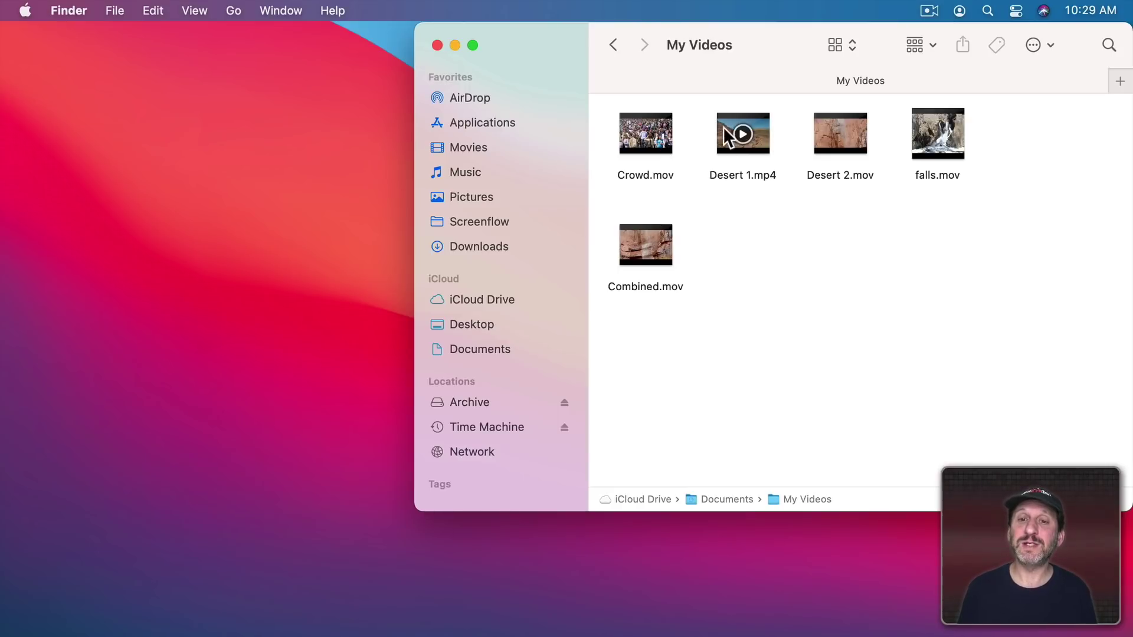
double_click(748, 125)
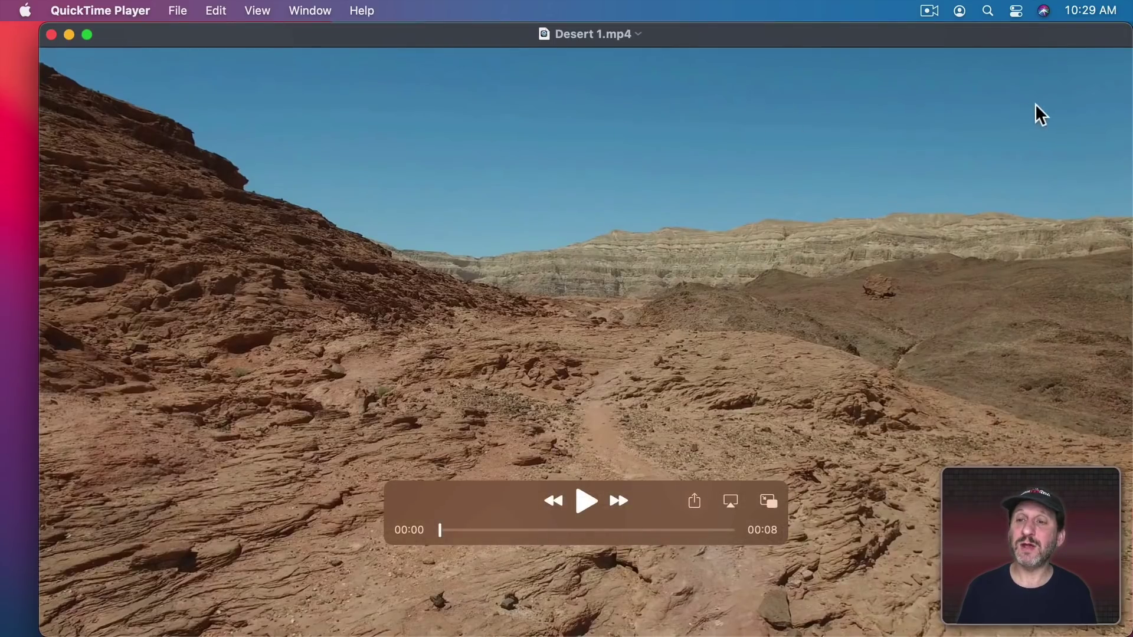
key(super+w)
double_click(949, 113)
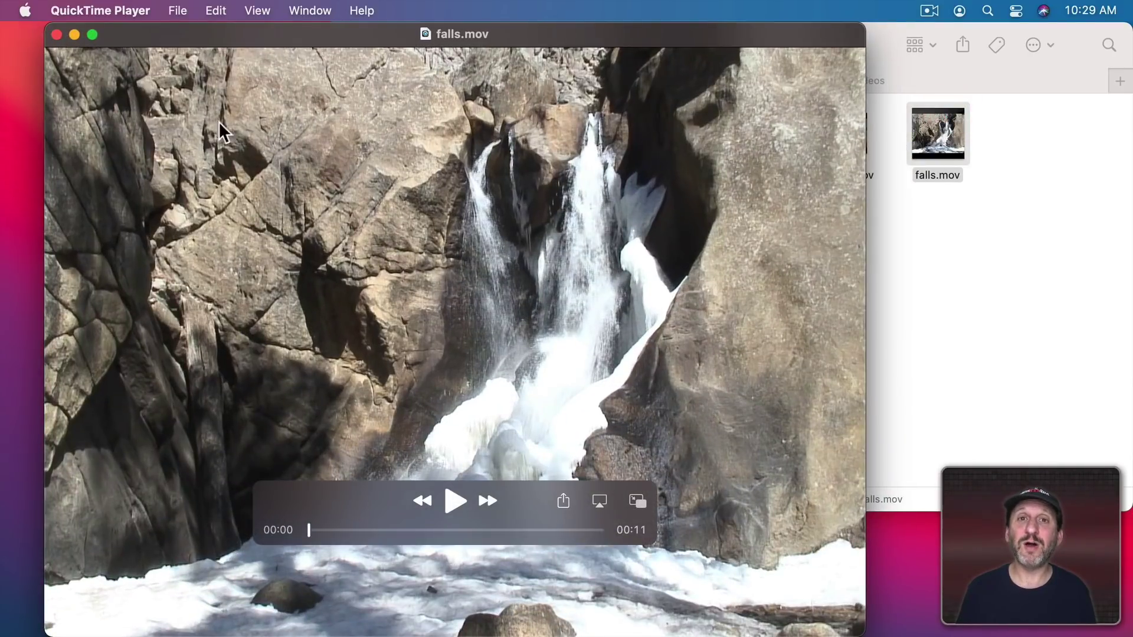
key(super+w)
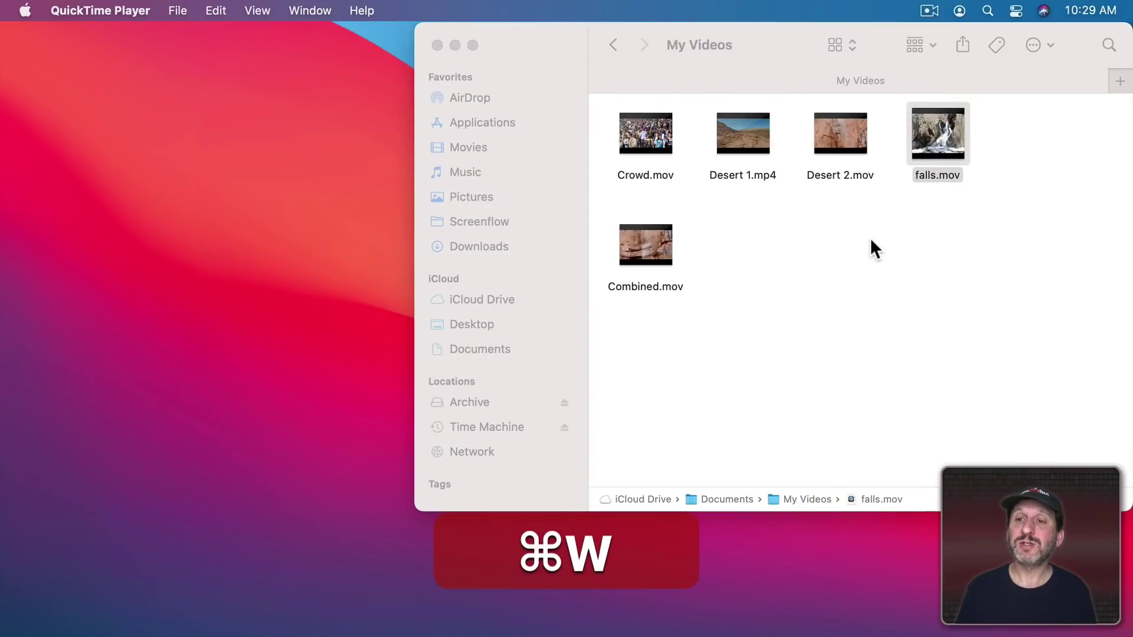
click(838, 204)
click(762, 120)
double_click(762, 121)
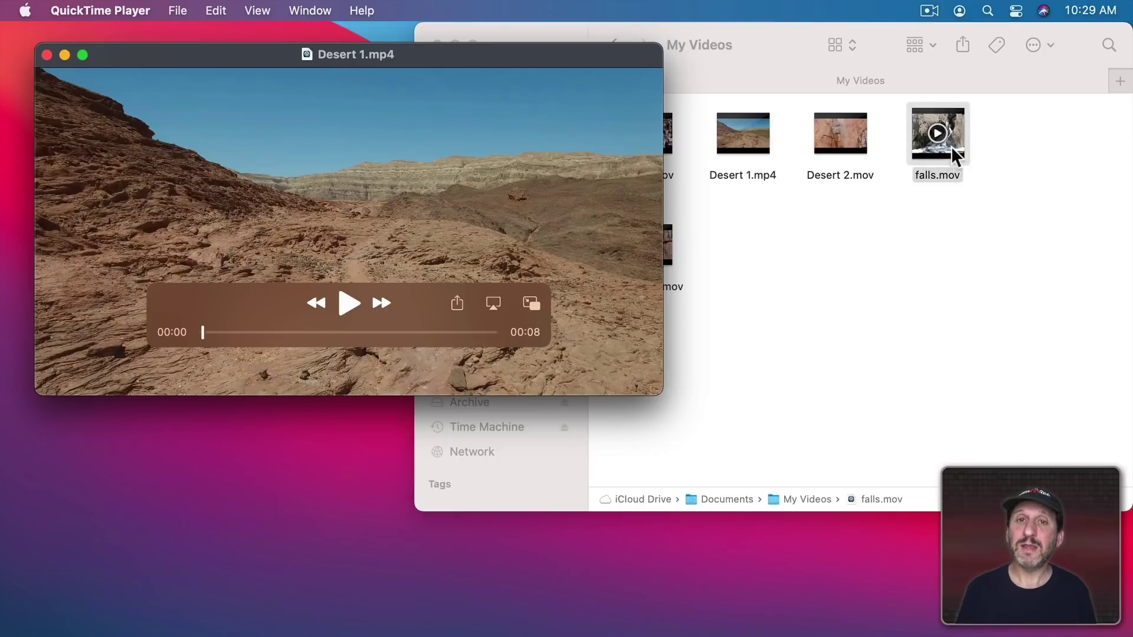
mouse_move(951, 151)
mouse_down()
mouse_move(517, 280)
mouse_move(445, 347)
mouse_up()
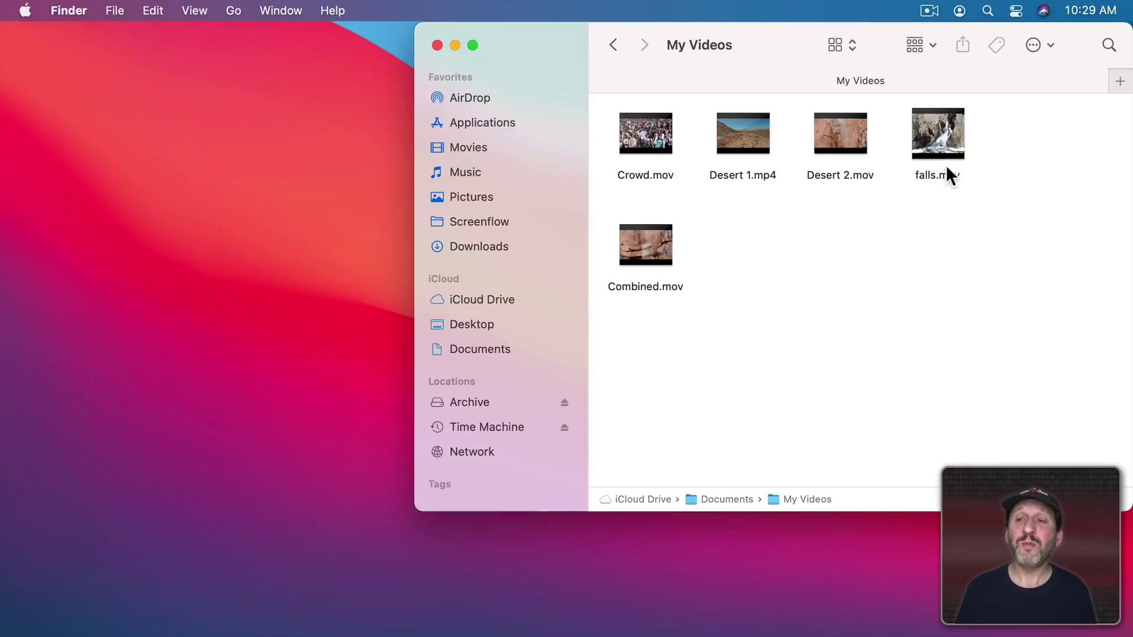
- Open falls.mov in QuickTime Player and drag Desert 1.mp4 onto its clip sequence
double_click(951, 141)
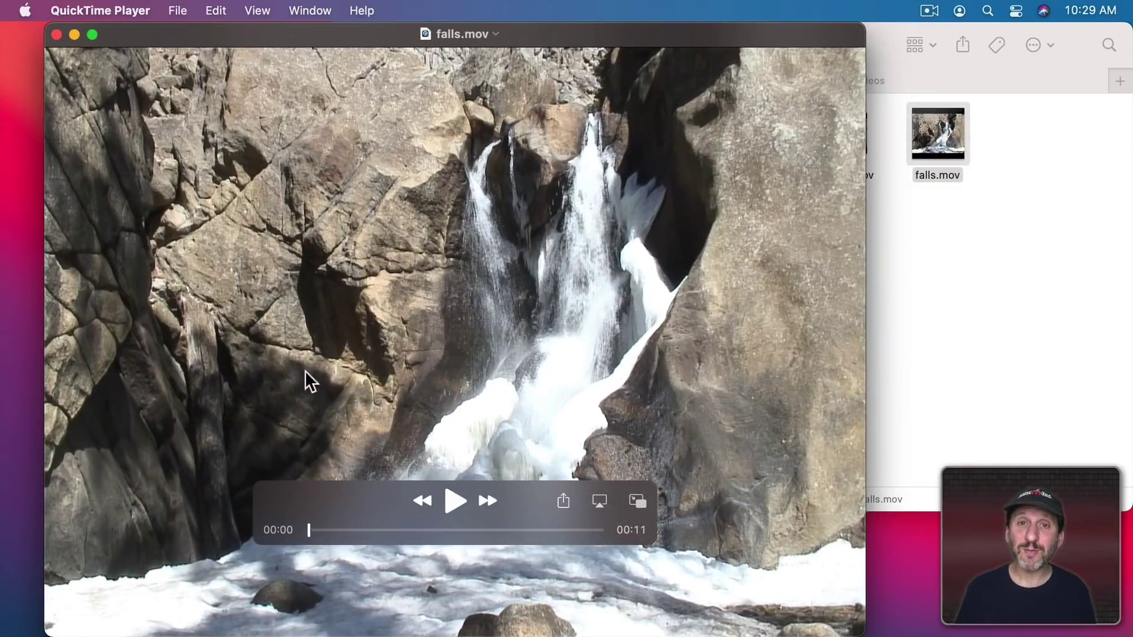
click(953, 241)
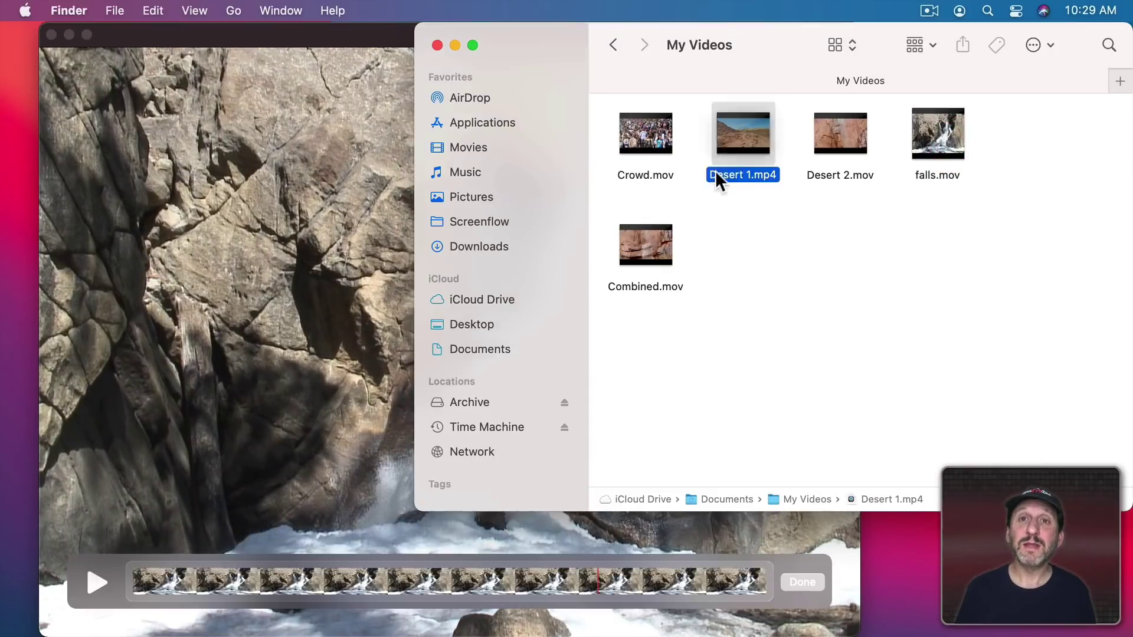
mouse_move(715, 171)
mouse_down()
mouse_move(361, 397)
mouse_move(384, 499)
mouse_move(562, 570)
mouse_up()
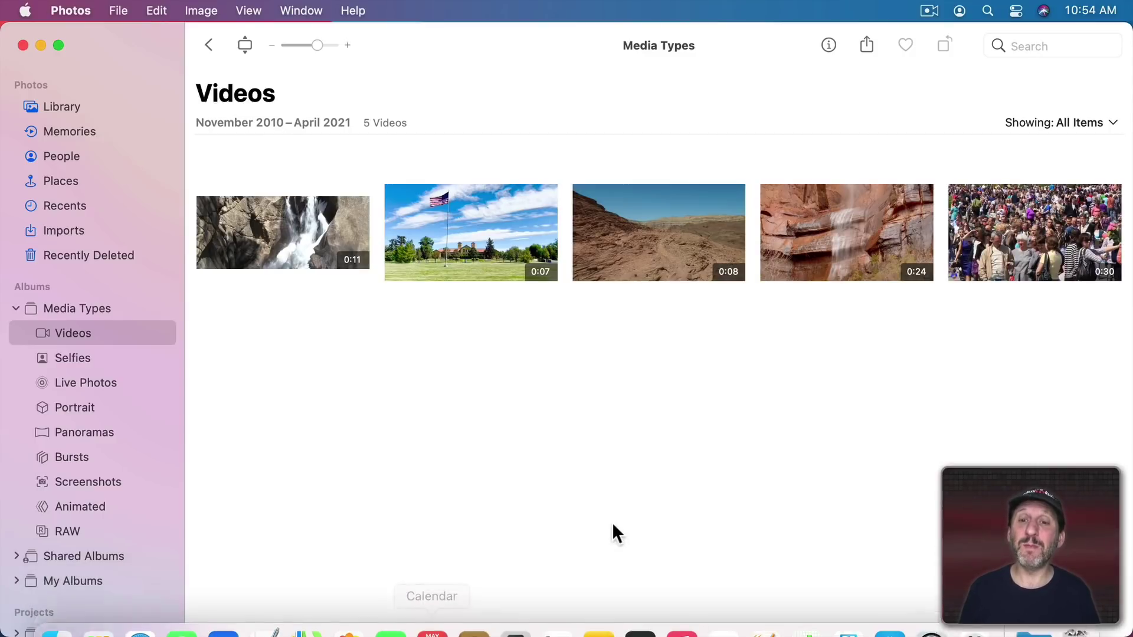
- Select the 0:08 desert clip and view Image > Edit With options without choosing one
click(674, 246)
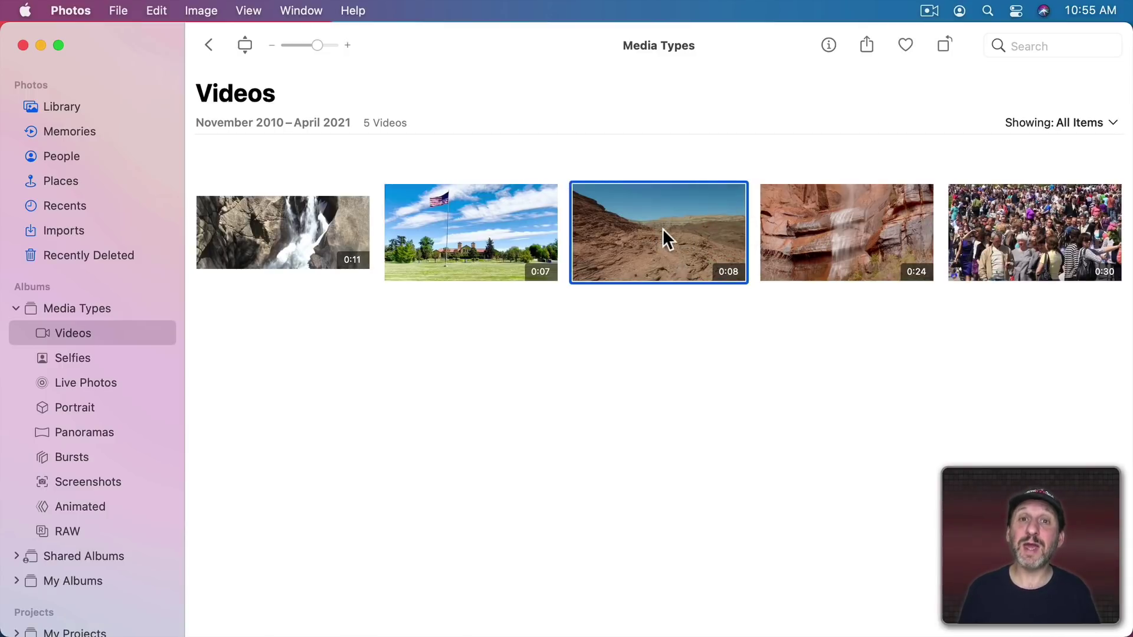
click(200, 10)
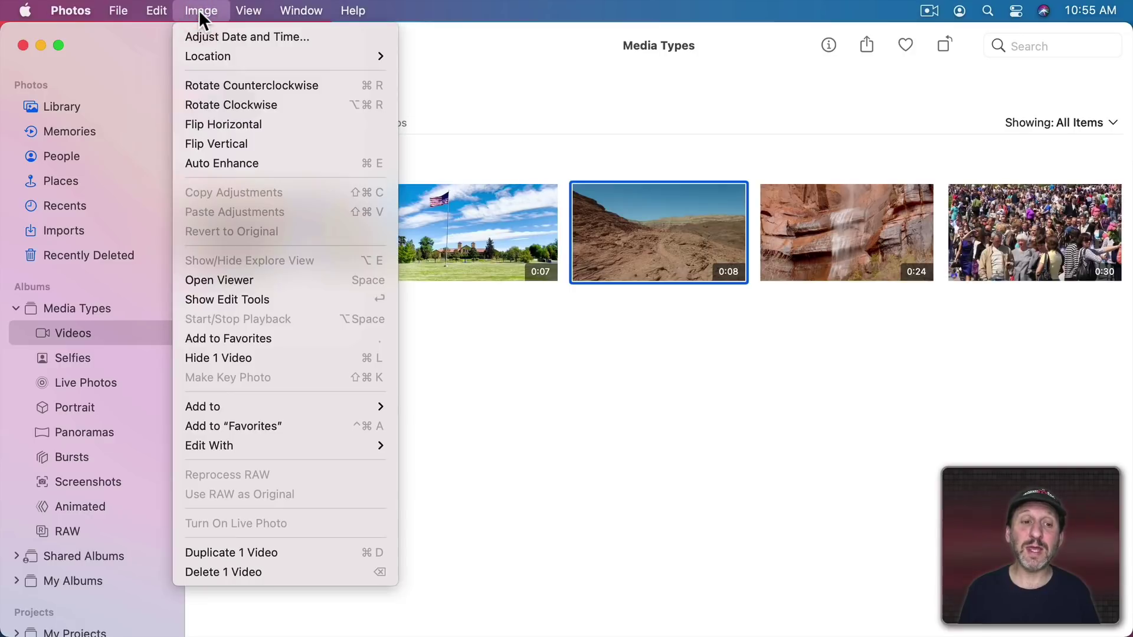
mouse_move(253, 436)
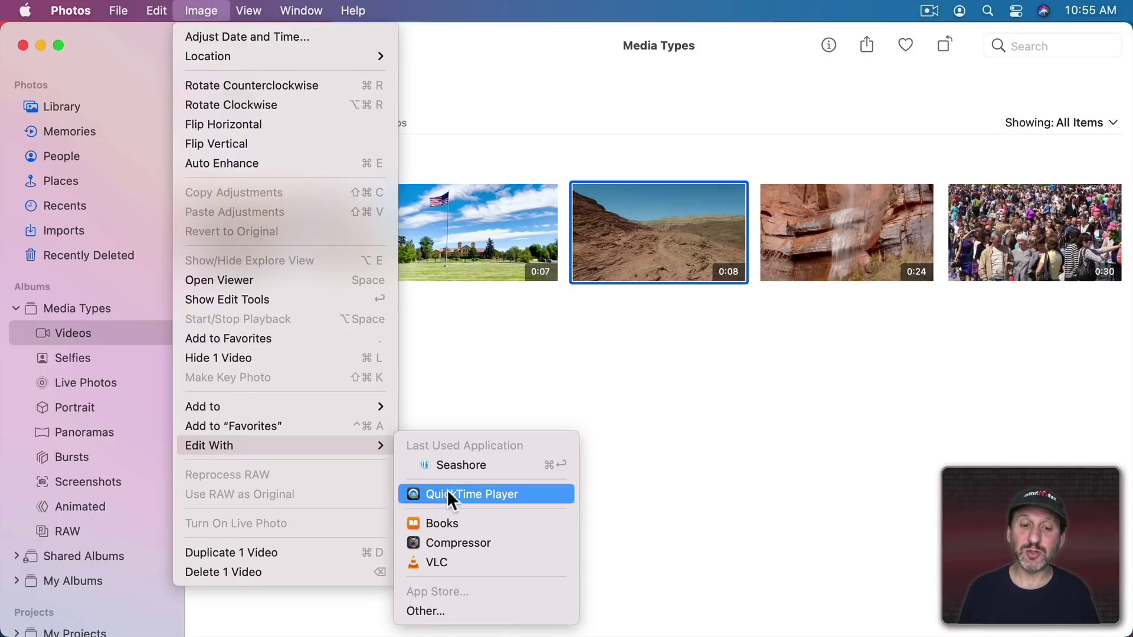
click(772, 394)
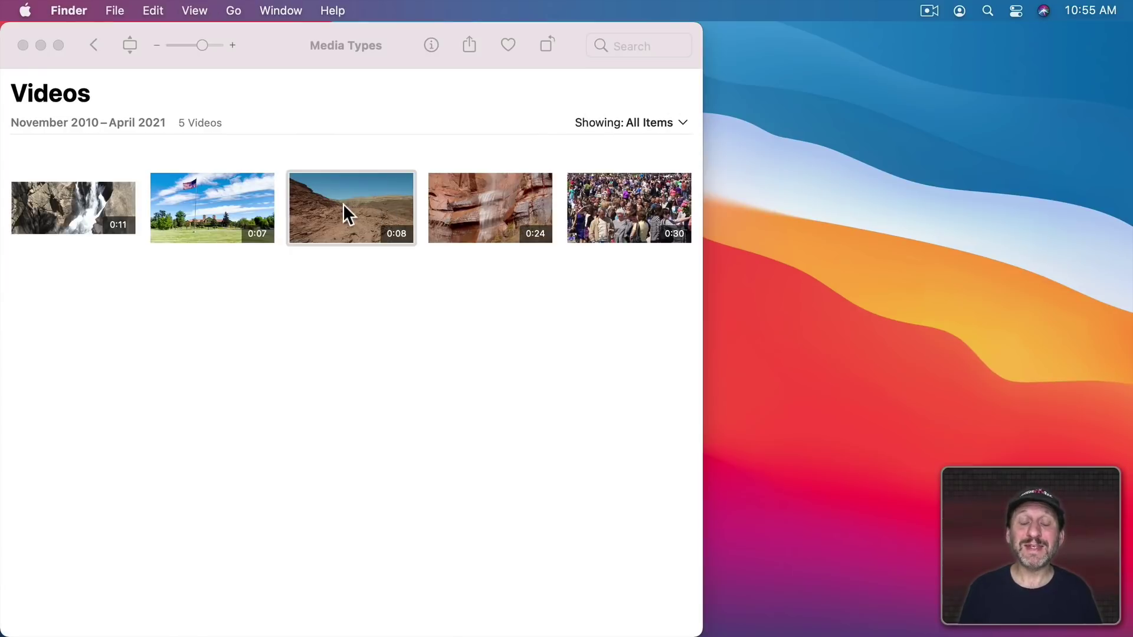
- Export the 0:08 and 0:24 desert clips from Photos onto the desktop
click(342, 204)
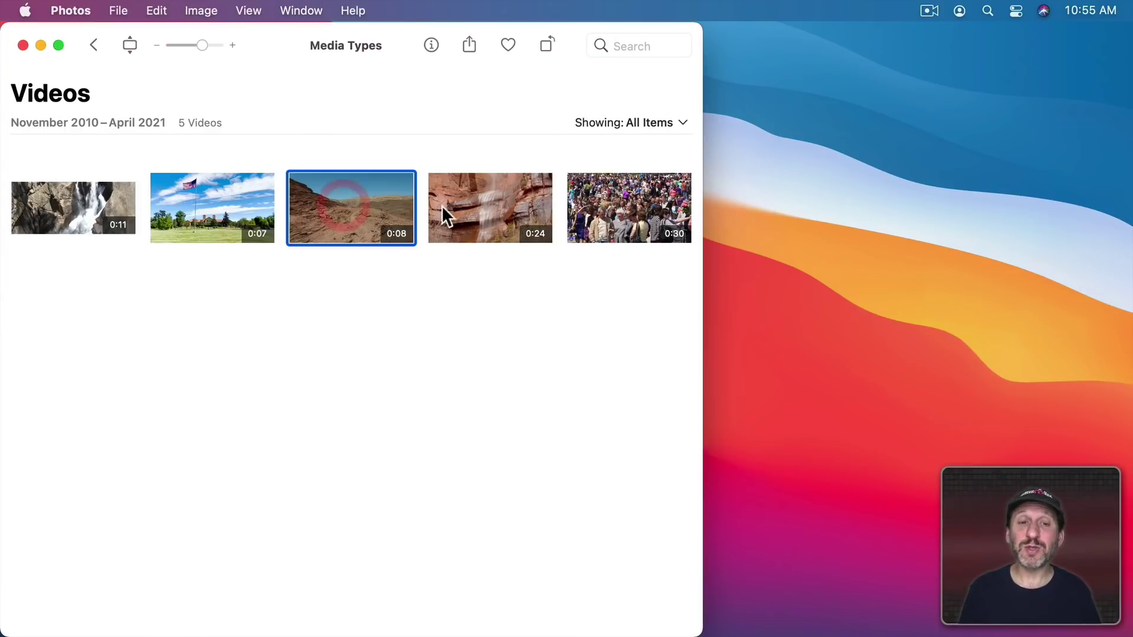
shift+click(470, 203)
mouse_move(469, 203)
mouse_down()
mouse_move(813, 131)
mouse_move(895, 141)
mouse_up()
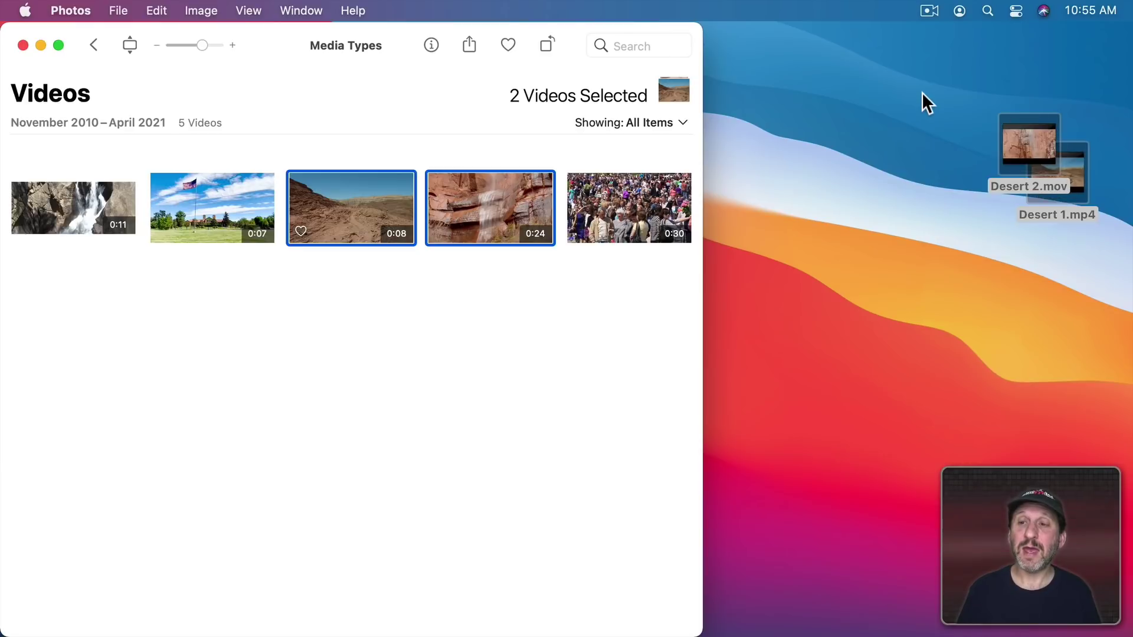
click(936, 118)
- Join Desert 1.mp4 and Desert 2.mov, export at 1080p, and import Desert Combined.mov into Photos
double_click(1078, 163)
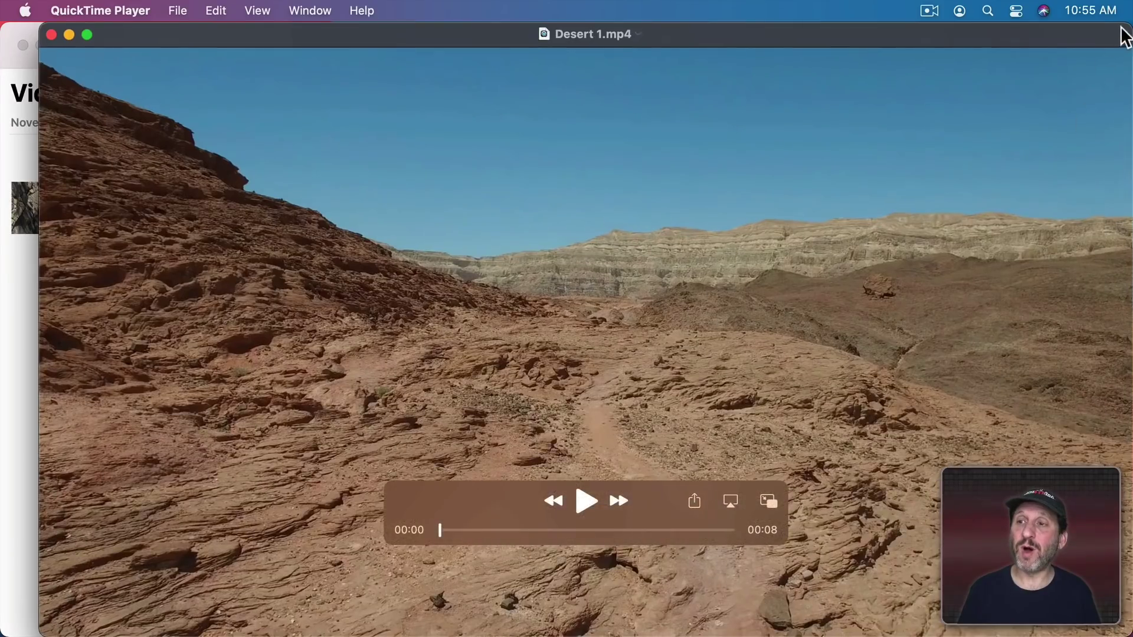
key(super+1)
mouse_move(1010, 140)
mouse_down()
mouse_move(603, 323)
mouse_move(493, 539)
mouse_up()
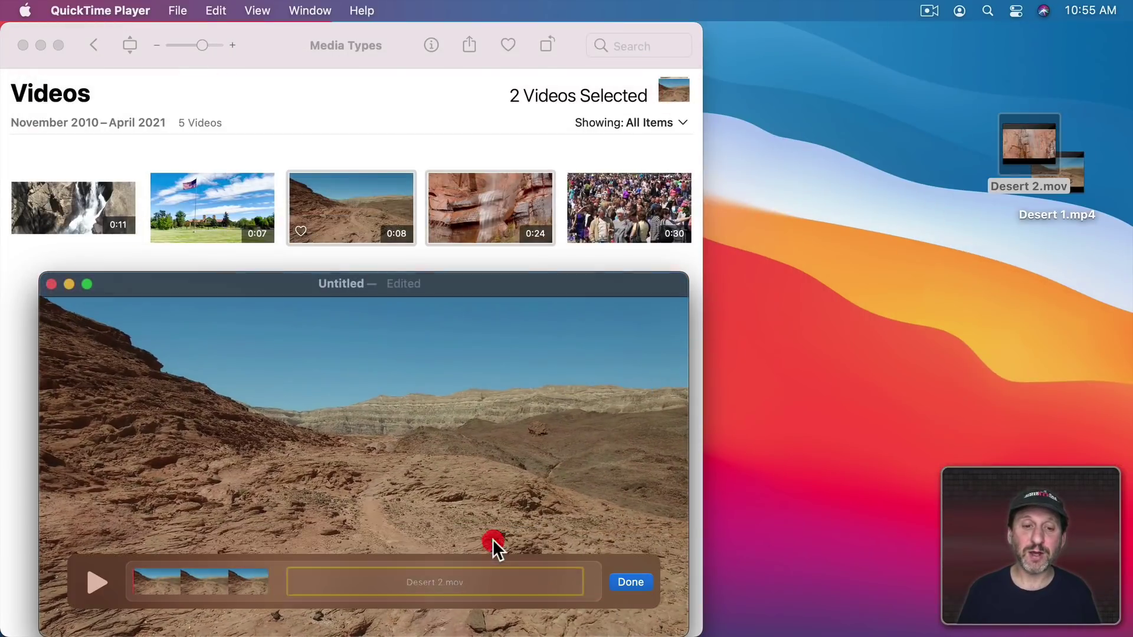
click(184, 11)
mouse_move(235, 286)
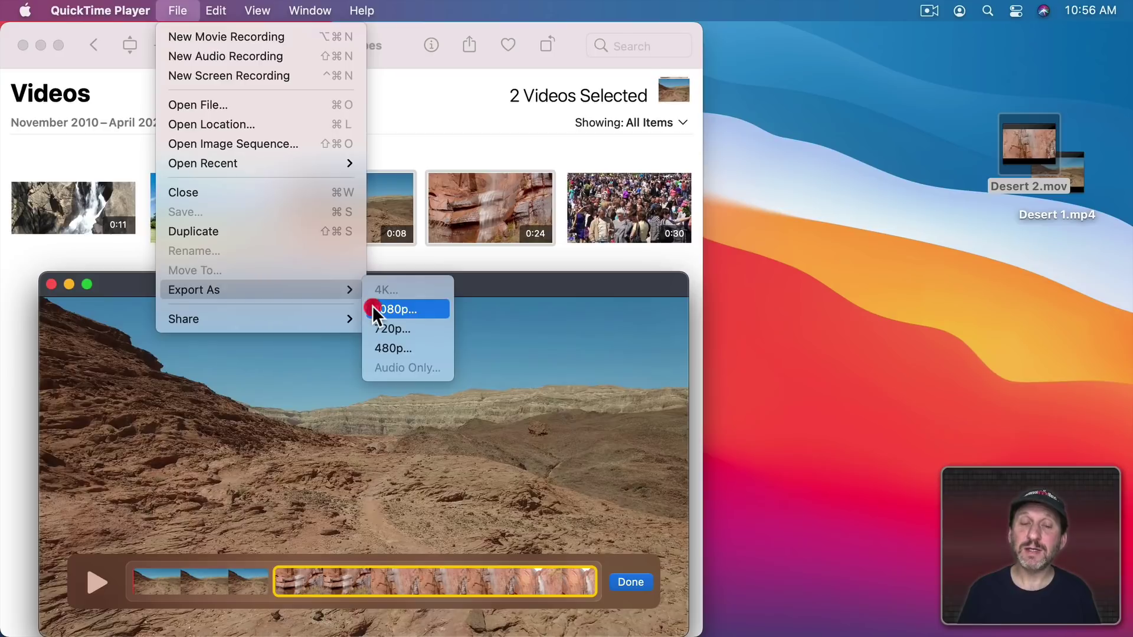
click(373, 307)
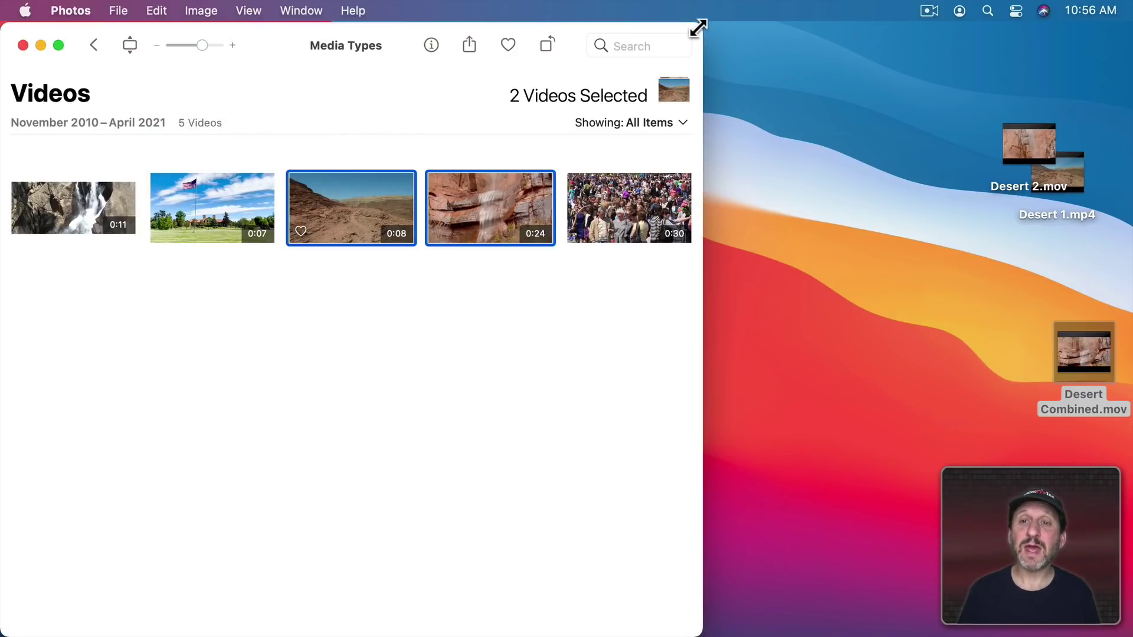
drag(698, 27, 948, 23)
mouse_move(1103, 346)
mouse_down()
mouse_move(204, 114)
mouse_move(91, 109)
mouse_up()
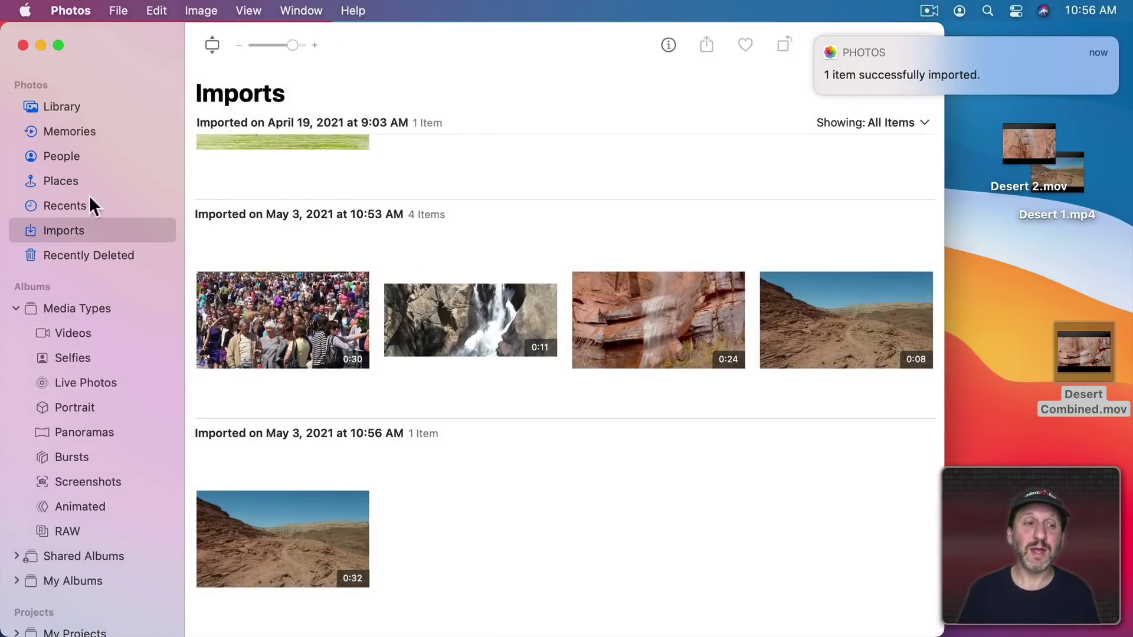
- In the Videos album, check the new 0:32 clip, then select the 0:08 and 0:24 desert clips
click(81, 334)
click(308, 362)
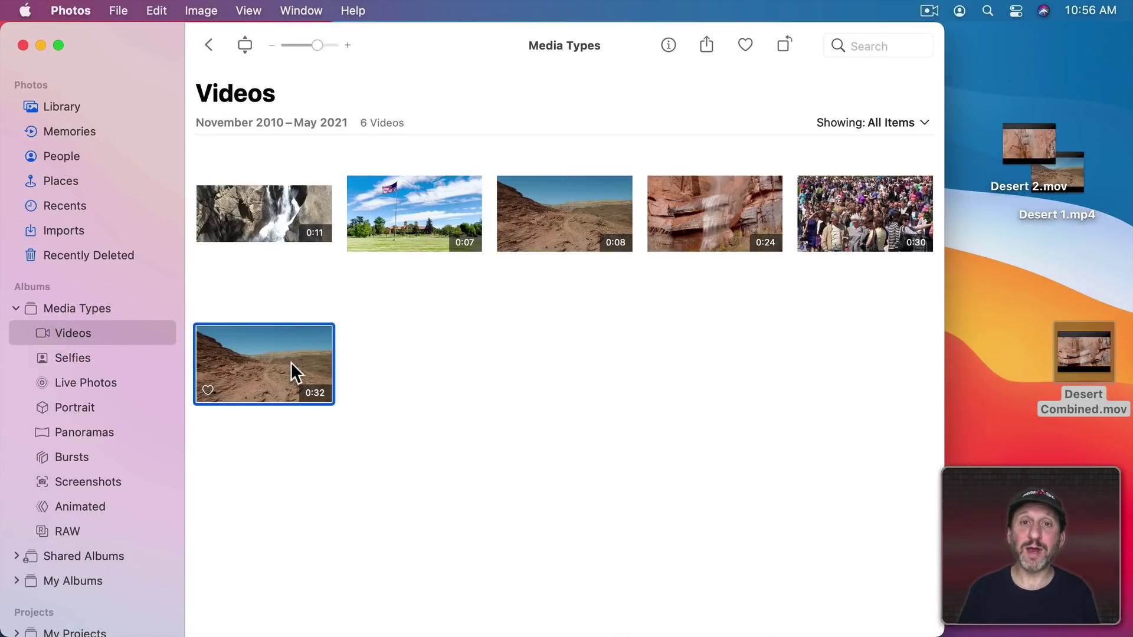
click(558, 214)
shift+click(711, 200)
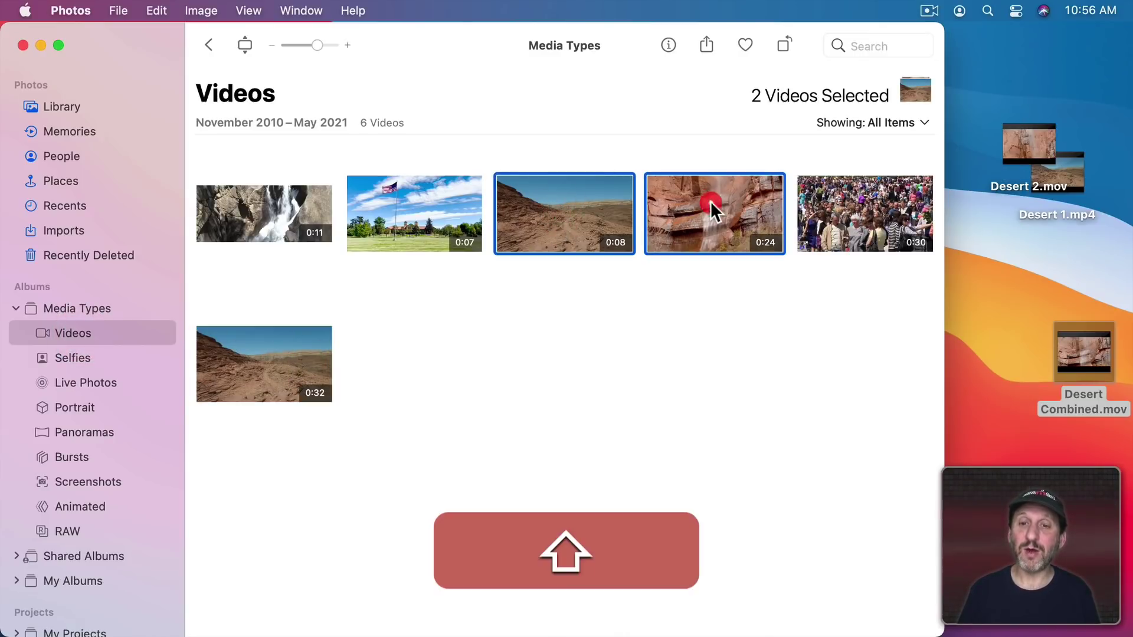